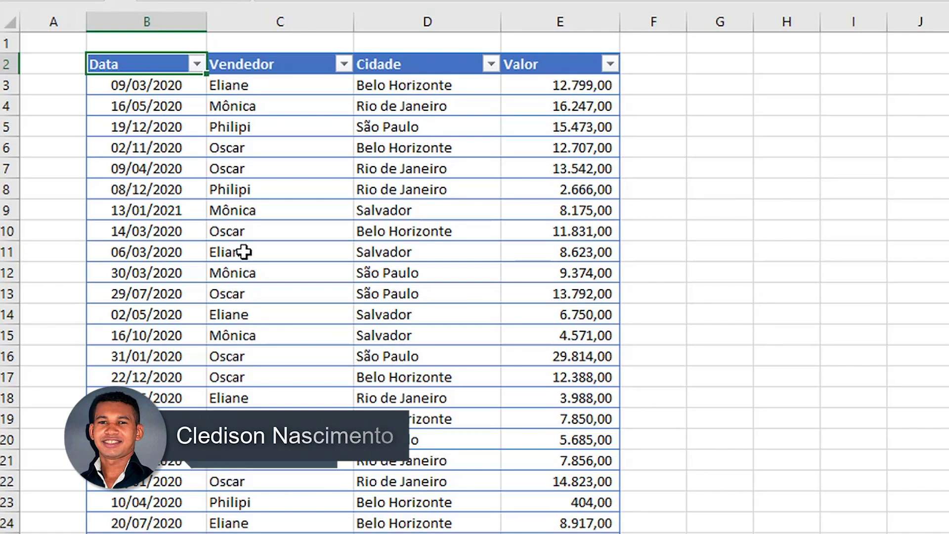
# - Inspect the sales table's header row and the Philipi and Oscar seller entries
pyautogui.click(230, 185)
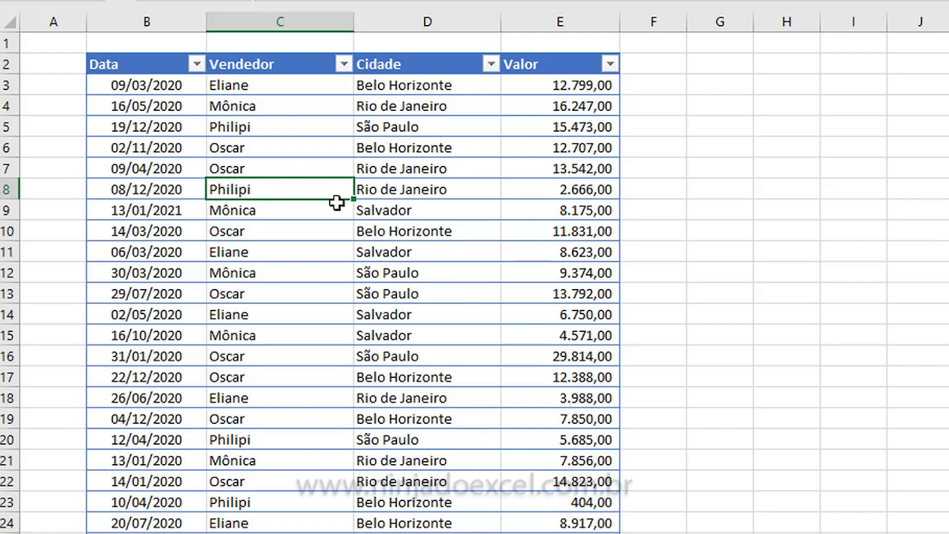
pyautogui.click(144, 65)
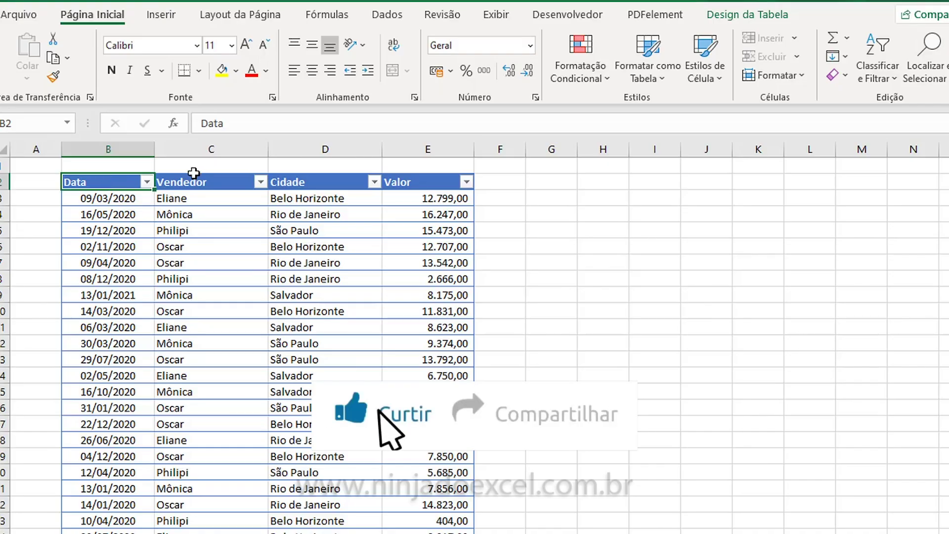
pyautogui.click(205, 184)
pyautogui.press('Right')
pyautogui.press('Right')
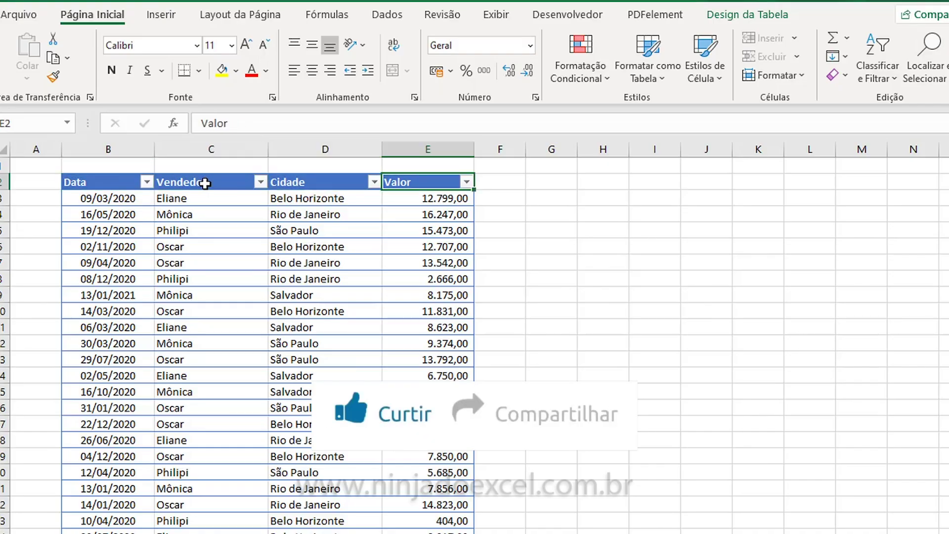
pyautogui.press('Left')
pyautogui.press('Left')
pyautogui.press('Left')
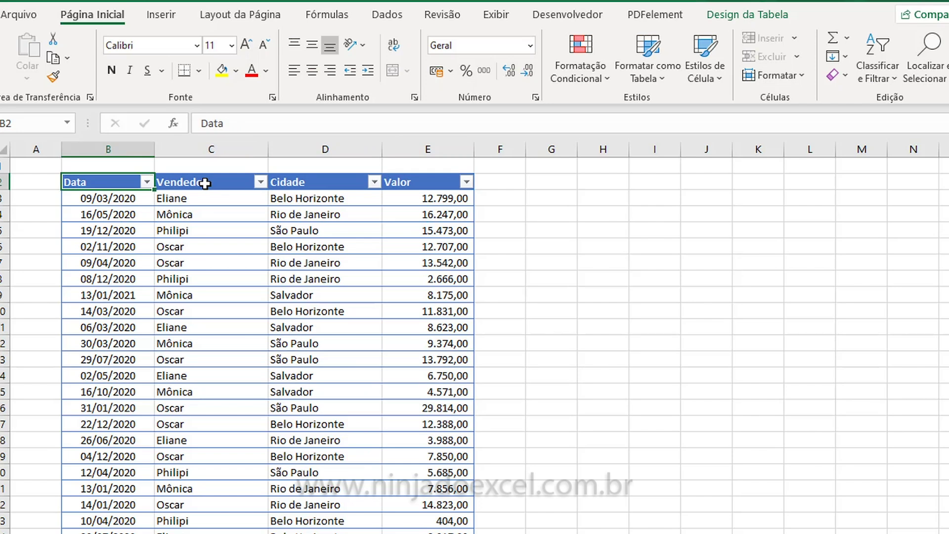
pyautogui.click(163, 264)
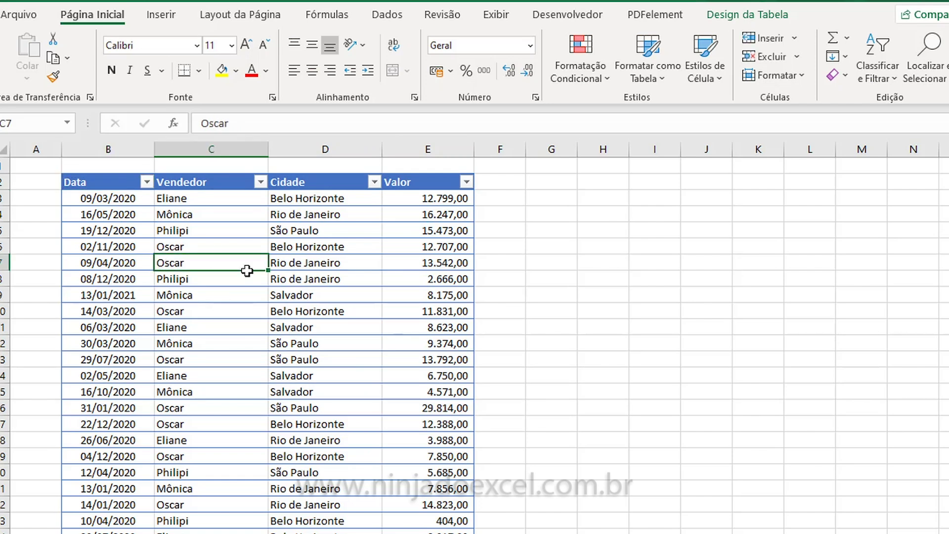
pyautogui.click(222, 232)
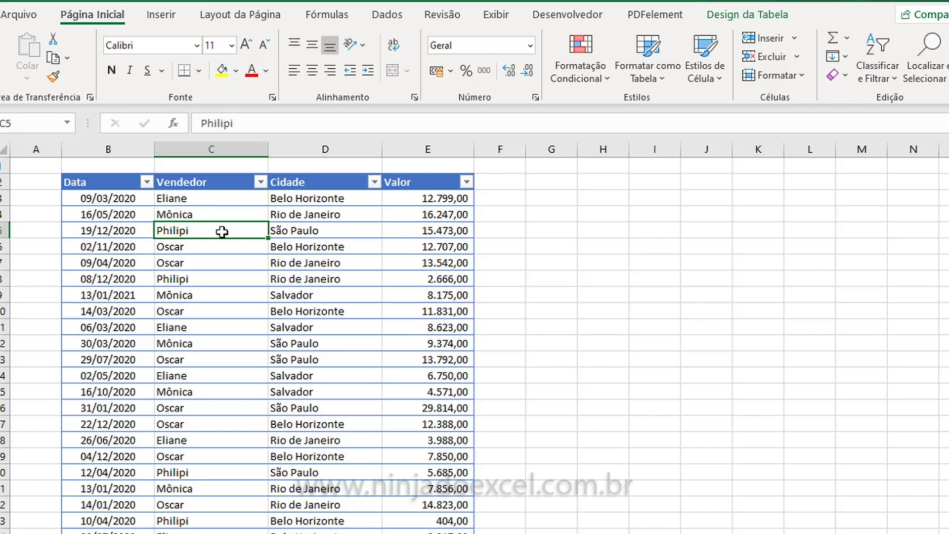
# - Check dates, values and sellers in the table, and keep it in the blue table style
pyautogui.click(102, 182)
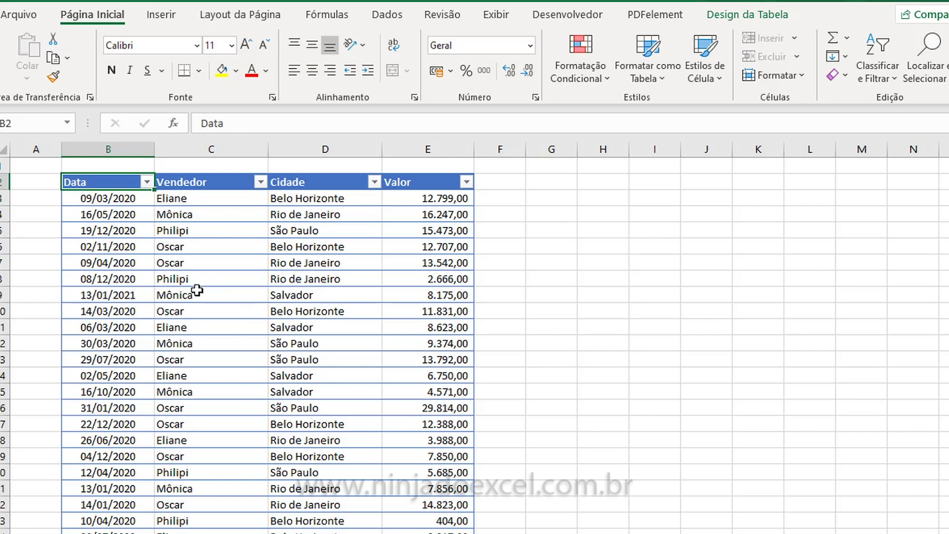
pyautogui.click(124, 265)
pyautogui.press('Right')
pyautogui.press('Right')
pyautogui.press('Right')
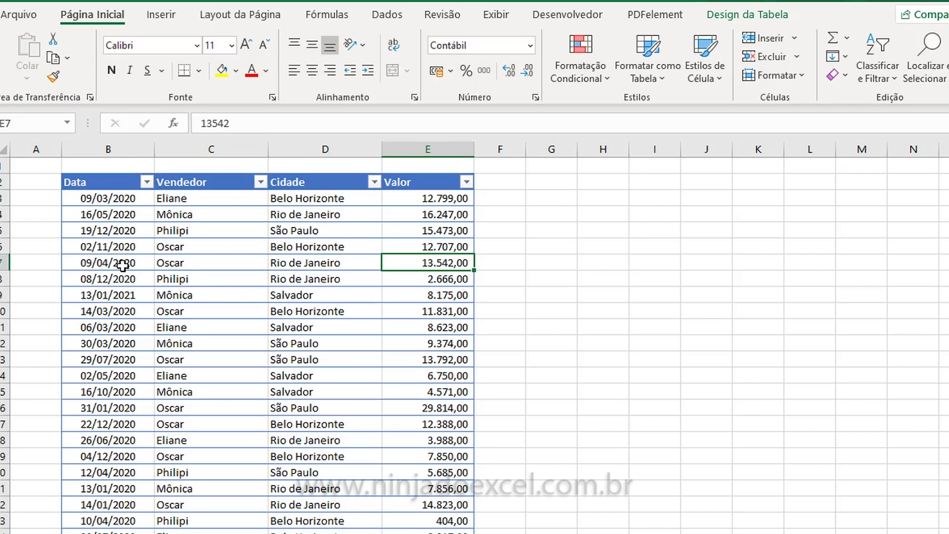
pyautogui.click(172, 217)
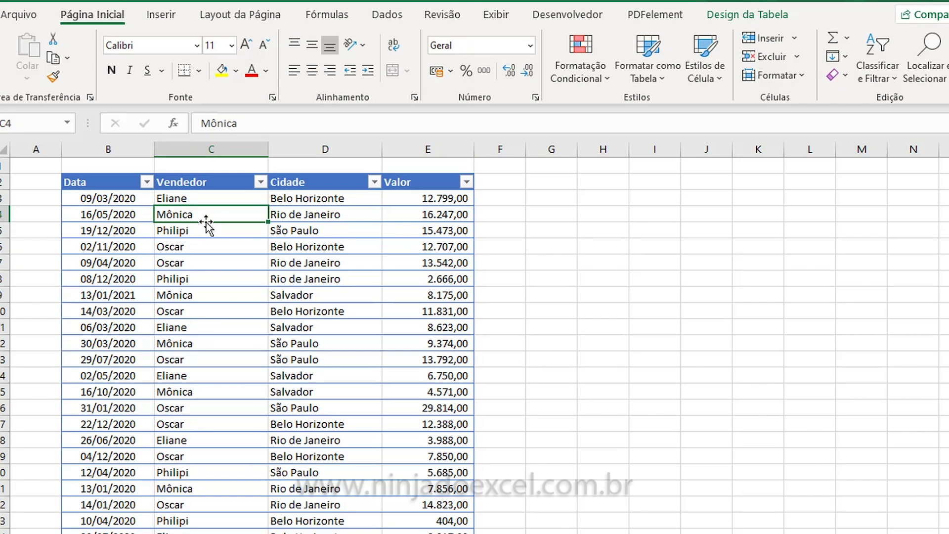
pyautogui.click(201, 233)
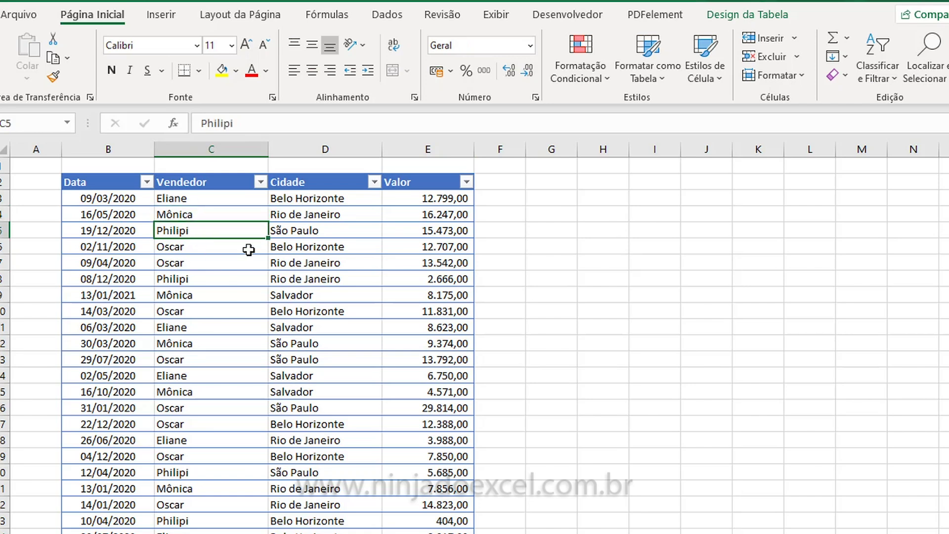
pyautogui.click(663, 50)
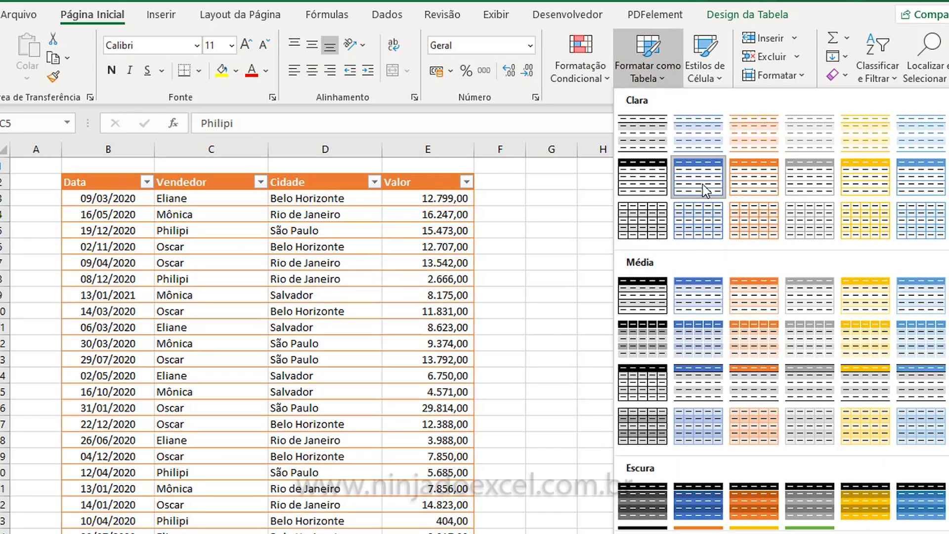
pyautogui.click(704, 189)
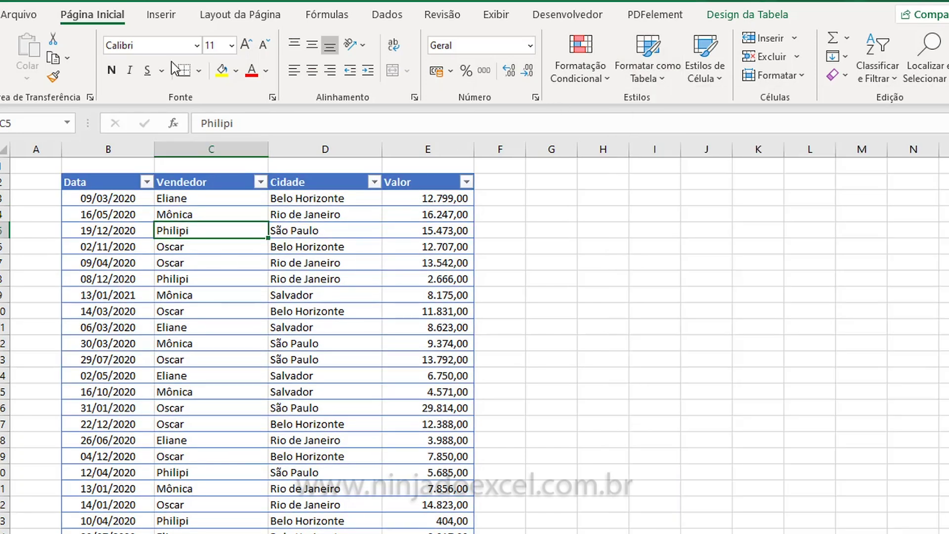
# - Insert a pivot table on a new sheet with Vendedor as rows and Sum of Valor
pyautogui.click(158, 19)
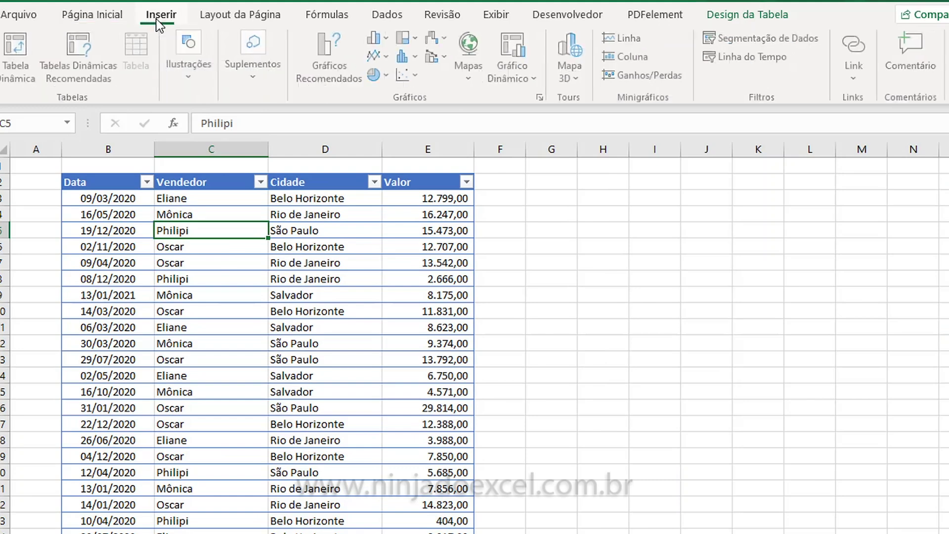
pyautogui.click(16, 47)
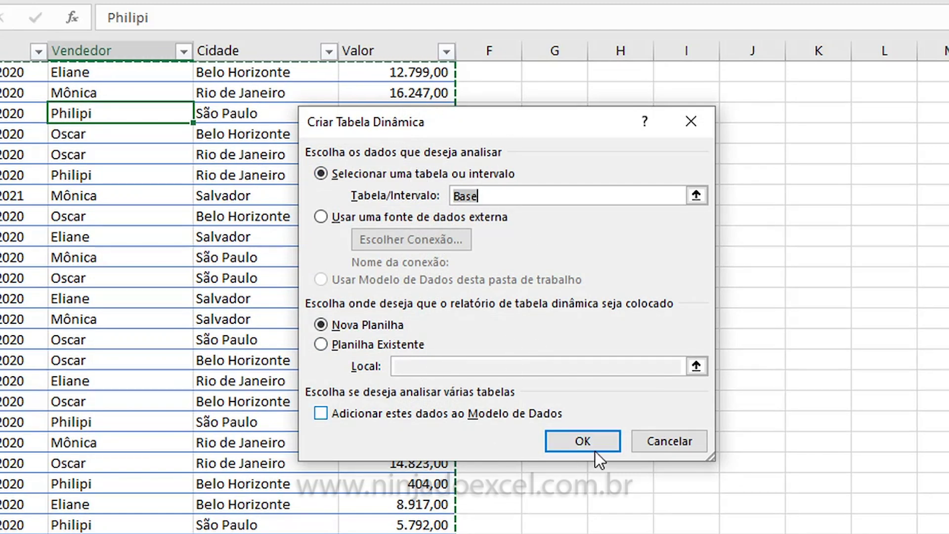
pyautogui.click(585, 442)
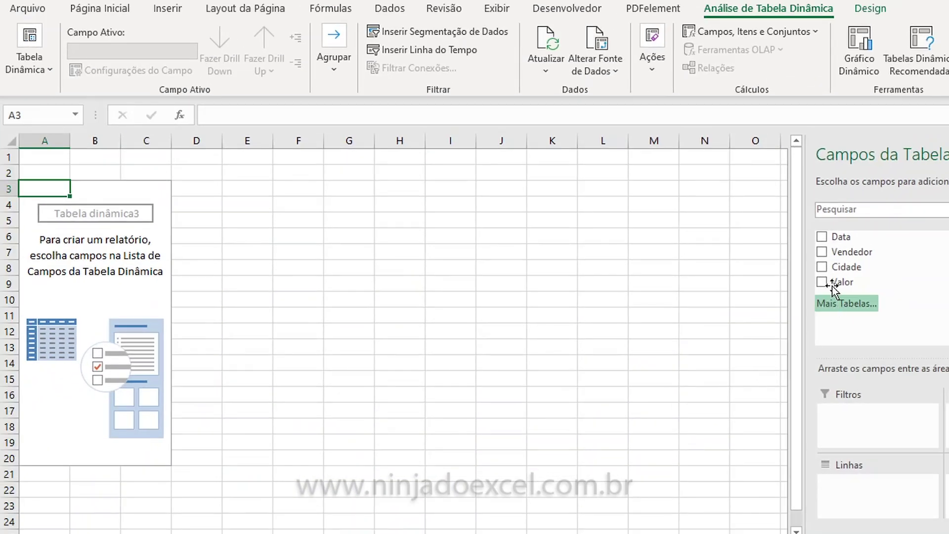
pyautogui.click(822, 252)
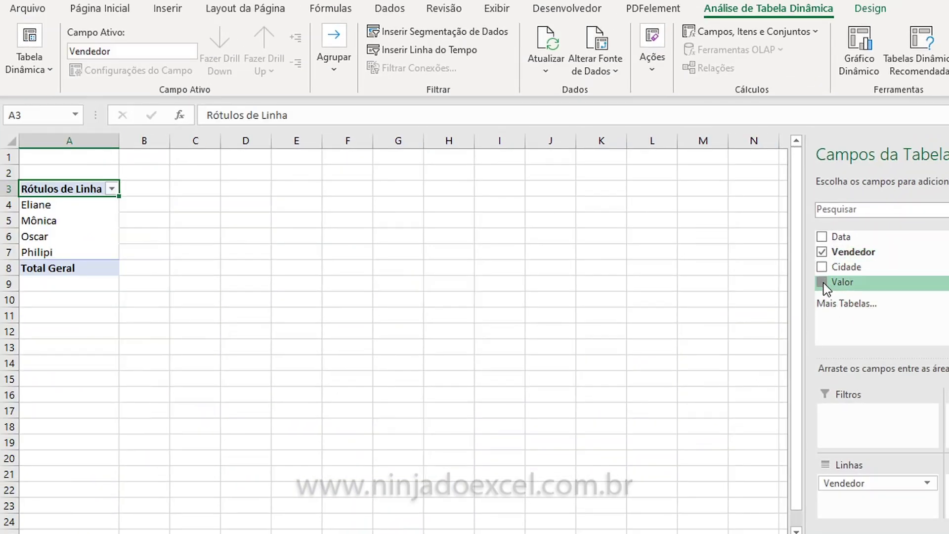
pyautogui.click(823, 282)
# - Select the pivot totals from B4 down to Total Geral and bring up their formatting options
pyautogui.click(179, 205)
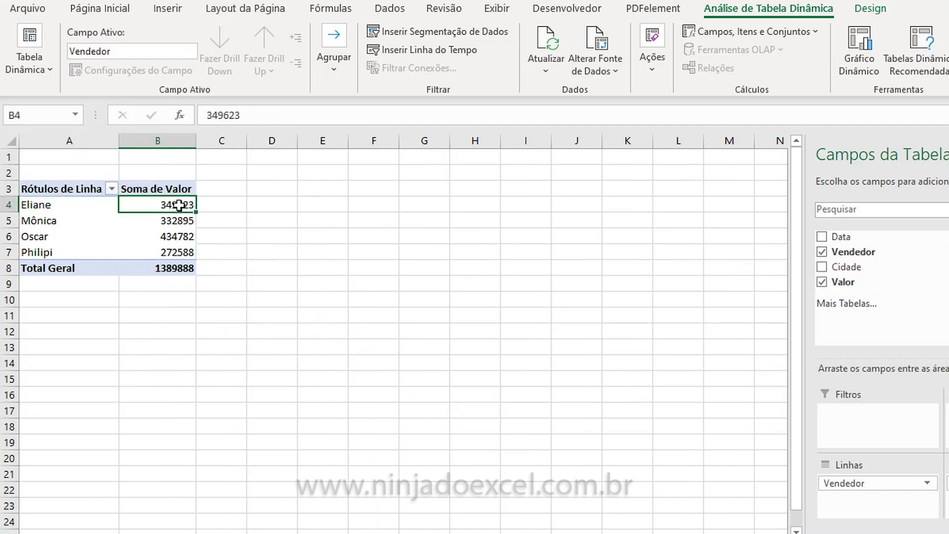
pyautogui.hotkey('ctrl', 'shift', 'Down')
pyautogui.rightClick(179, 204)
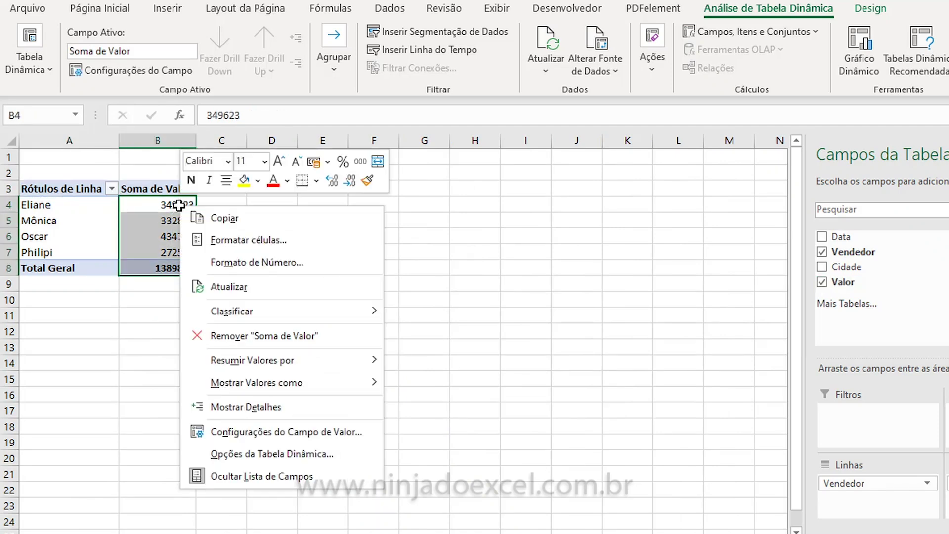
# - Format the selected totals as Contábil with R$ and 0 decimal places
pyautogui.click(255, 262)
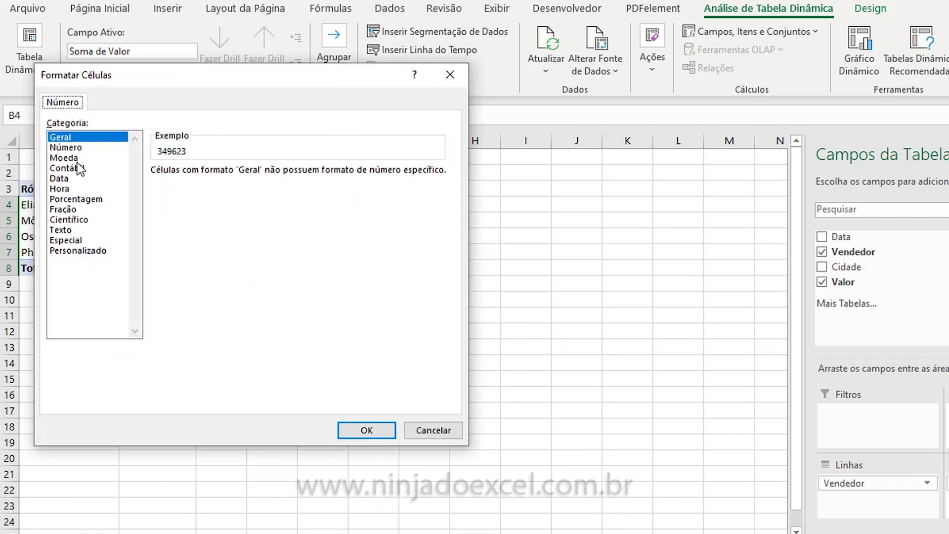
pyautogui.click(79, 168)
pyautogui.doubleClick(259, 176)
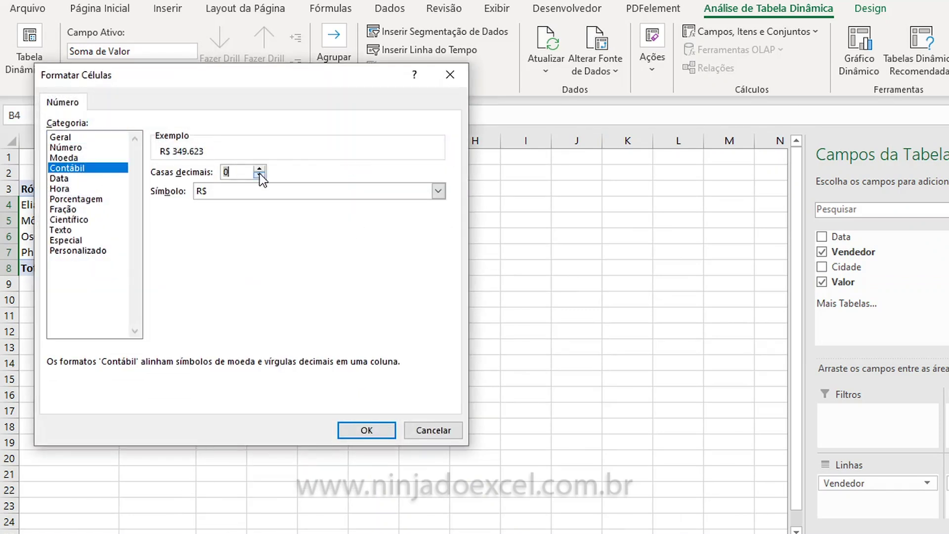
pyautogui.click(366, 431)
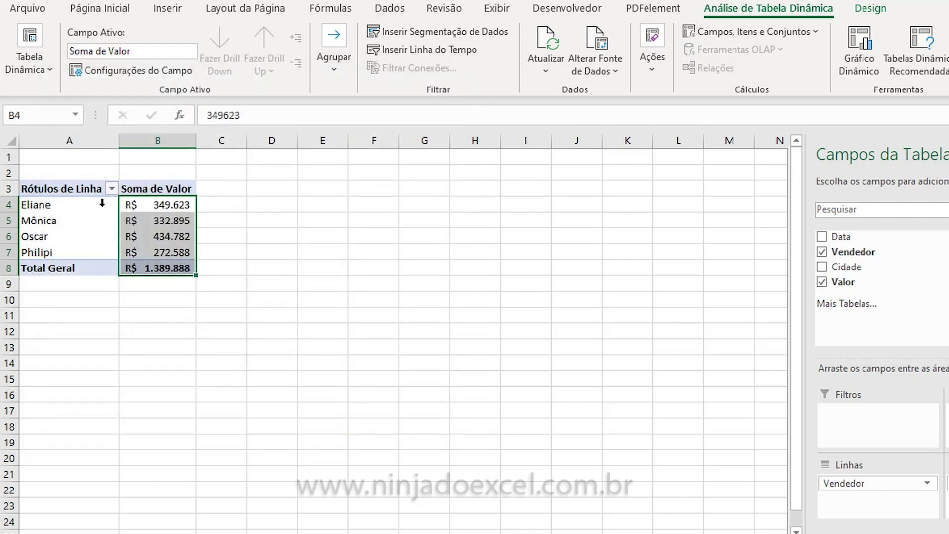
pyautogui.click(172, 232)
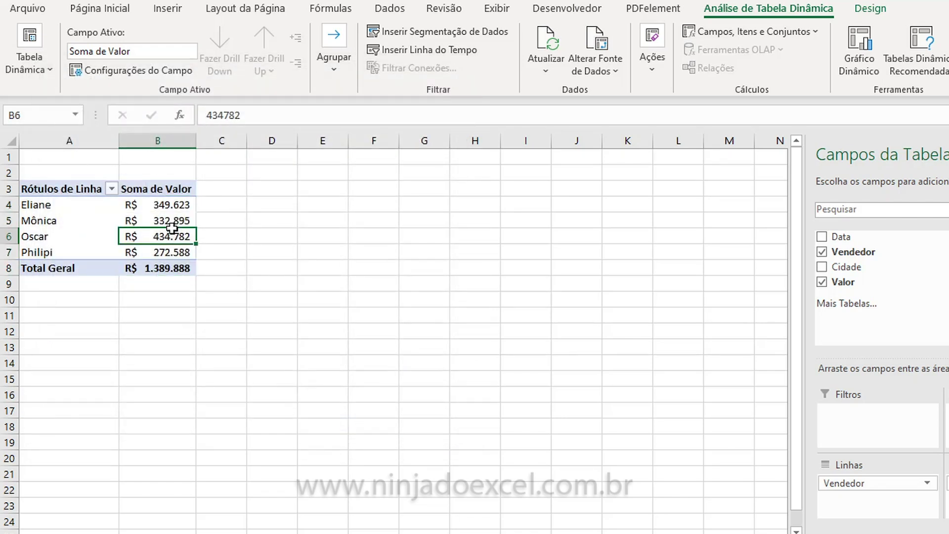
# - Select the four seller totals B4:B7 and apply blue solid-fill data bars to them
pyautogui.click(100, 8)
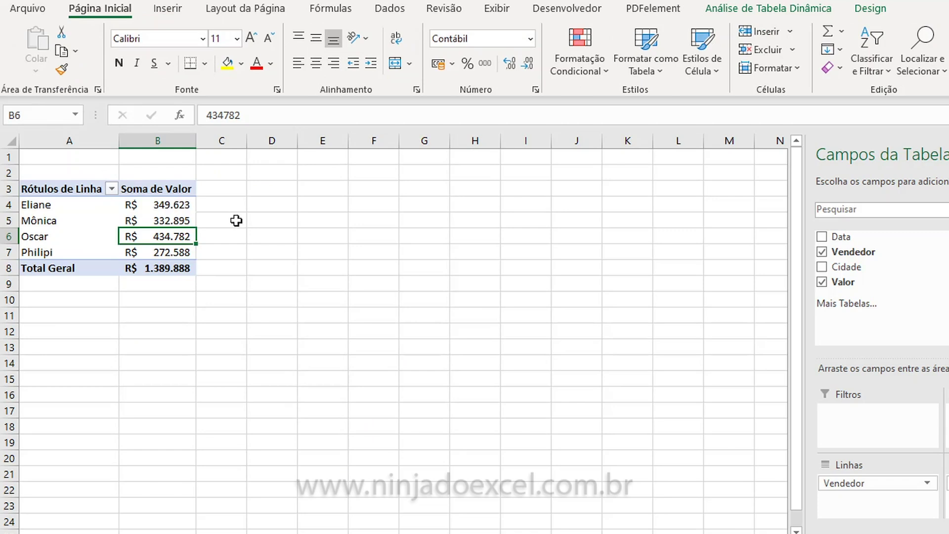
pyautogui.press('Up')
pyautogui.press('Up')
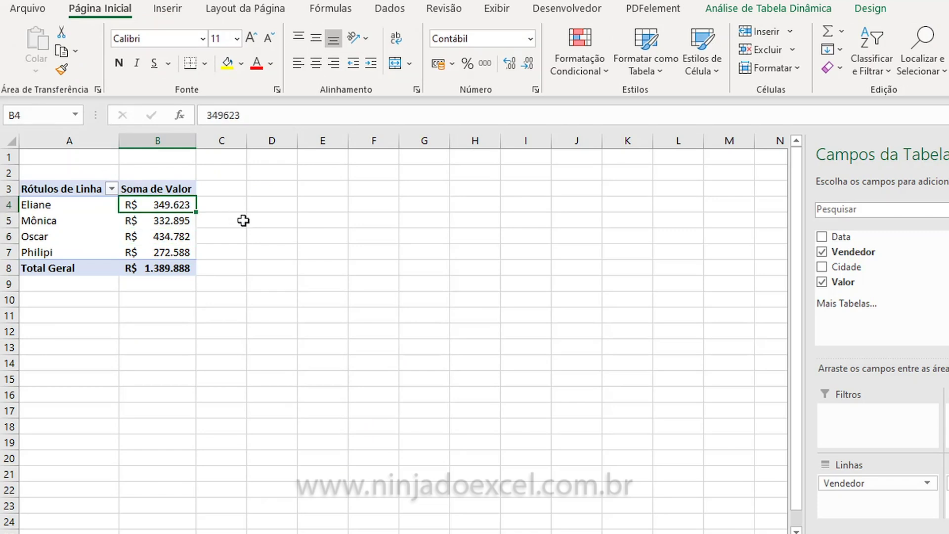
pyautogui.press('Down')
pyautogui.press('Down')
pyautogui.press('Down')
pyautogui.press('Up')
pyautogui.press('Up')
pyautogui.press('Up')
pyautogui.hotkey('shift', 'Down')
pyautogui.hotkey('shift', 'Down')
pyautogui.hotkey('shift', 'Down')
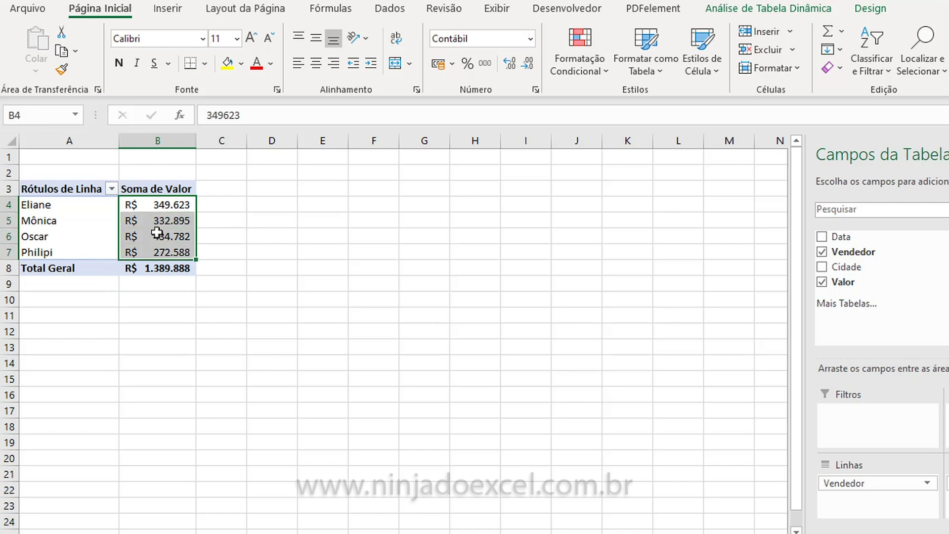
pyautogui.click(589, 74)
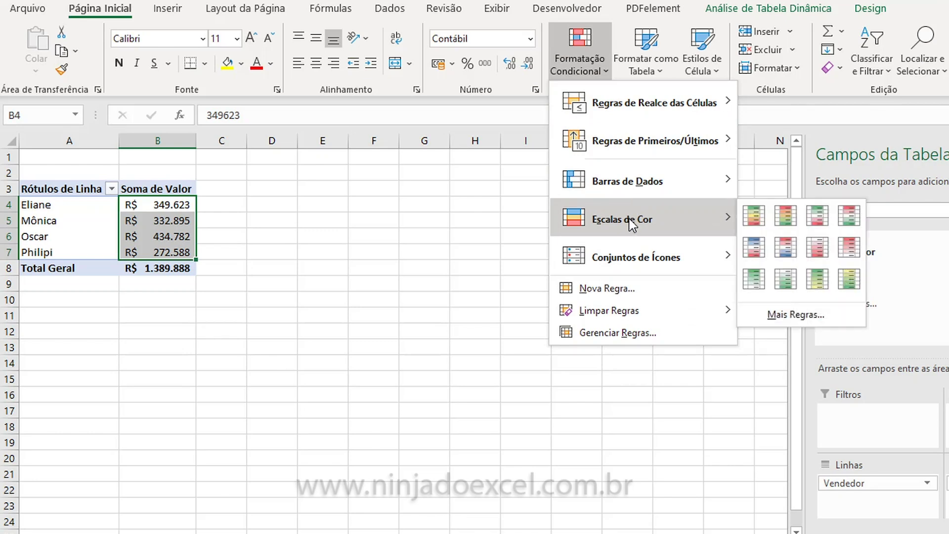
pyautogui.moveTo(627, 181)
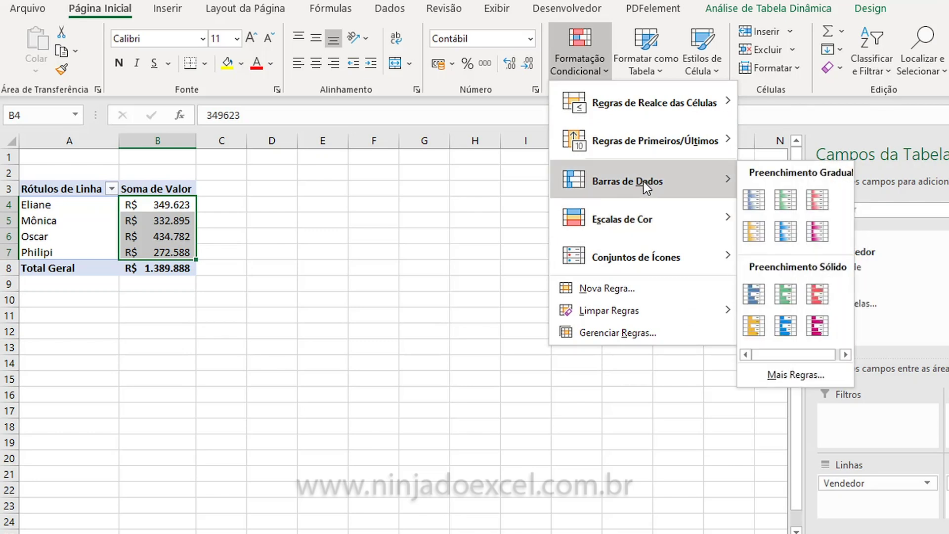
pyautogui.click(759, 292)
pyautogui.click(475, 286)
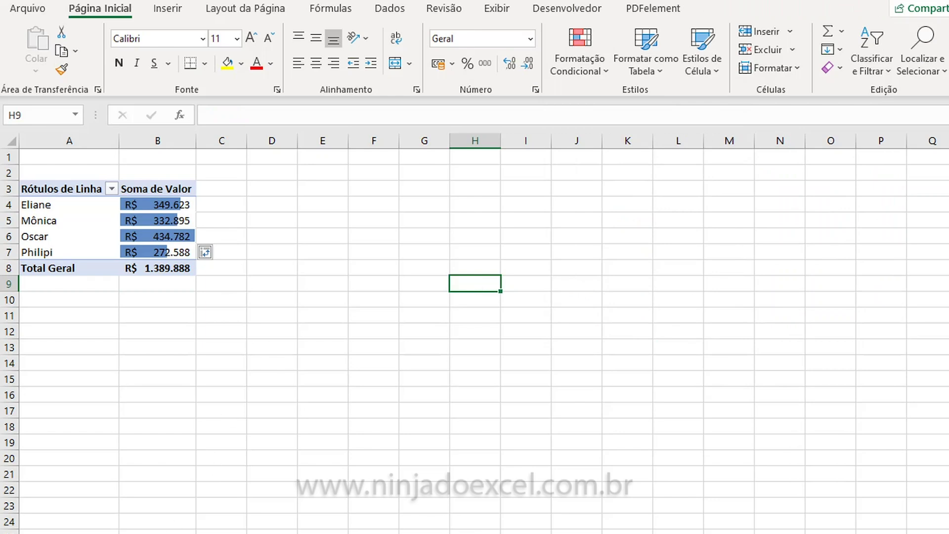
# - On the data sheet, add a 13/01/2021 sale of 40.000 for Paulo below the last row
pyautogui.hotkey('ctrl', 'pagedown')
pyautogui.click(111, 432)
pyautogui.hotkey('ctrl', 'Down')
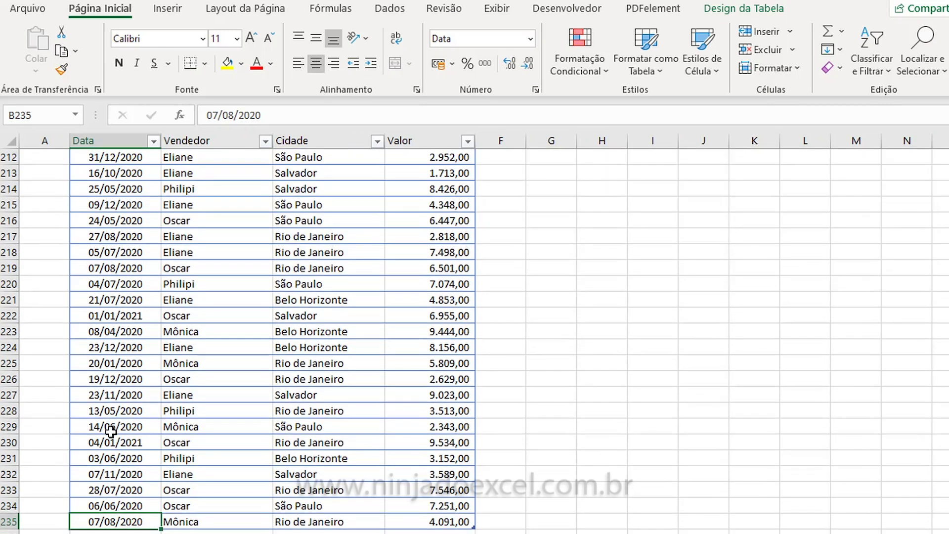
pyautogui.press('Down')
pyautogui.write('13/01/2021')
pyautogui.press('Tab')
pyautogui.write('Paulo')
pyautogui.press('Tab')
pyautogui.write('R')
pyautogui.press('Tab')
pyautogui.write('40.000')
pyautogui.press('Tab')
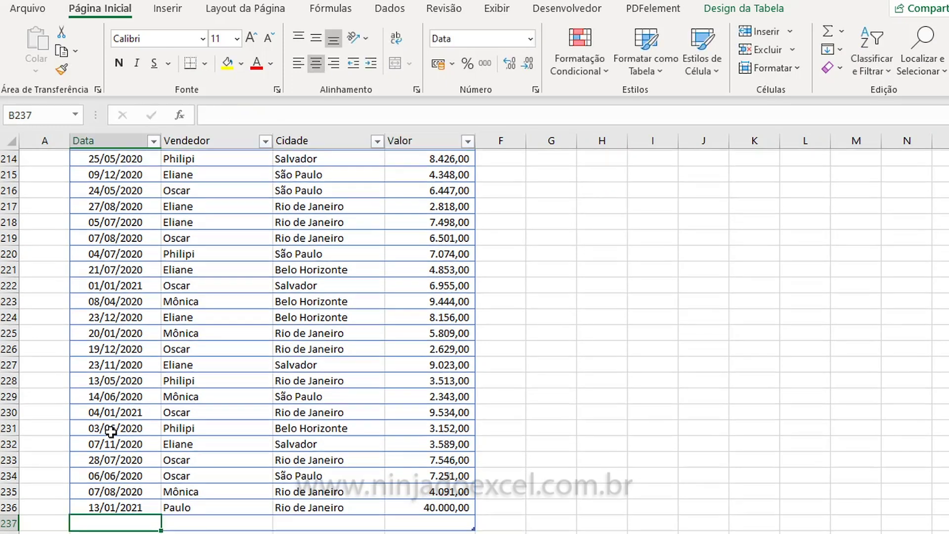
pyautogui.hotkey('ctrl', 'z')
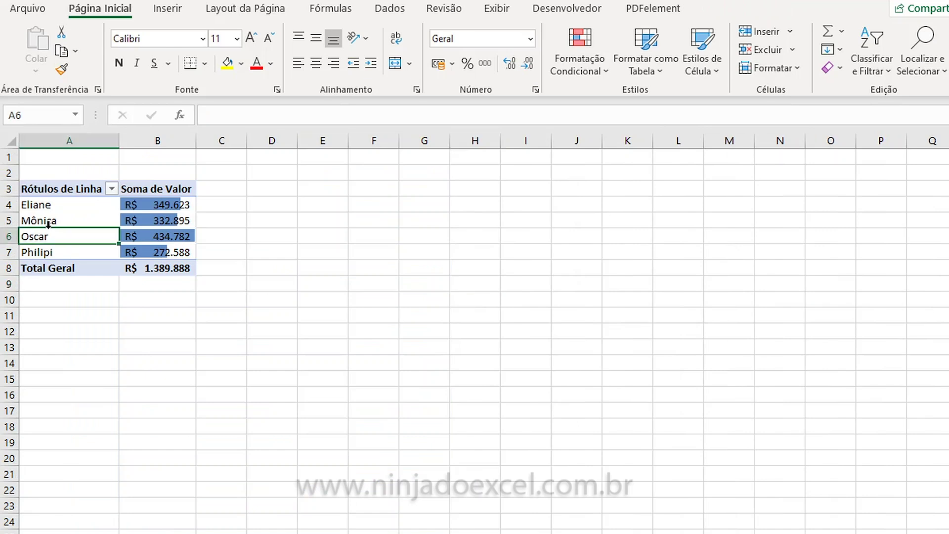
# - Refresh the pivot table so Paulo's R$ 40.000 total appears
pyautogui.rightClick(48, 232)
pyautogui.click(98, 288)
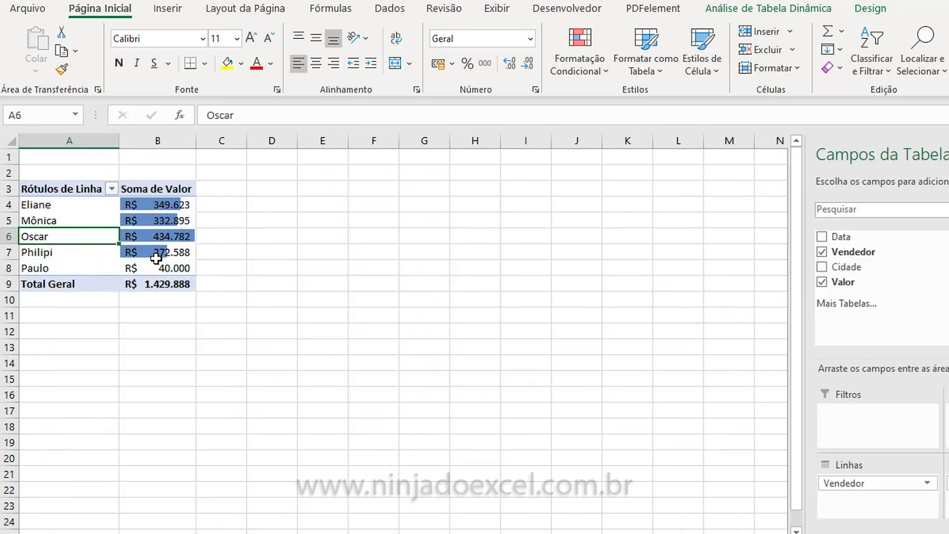
pyautogui.click(152, 262)
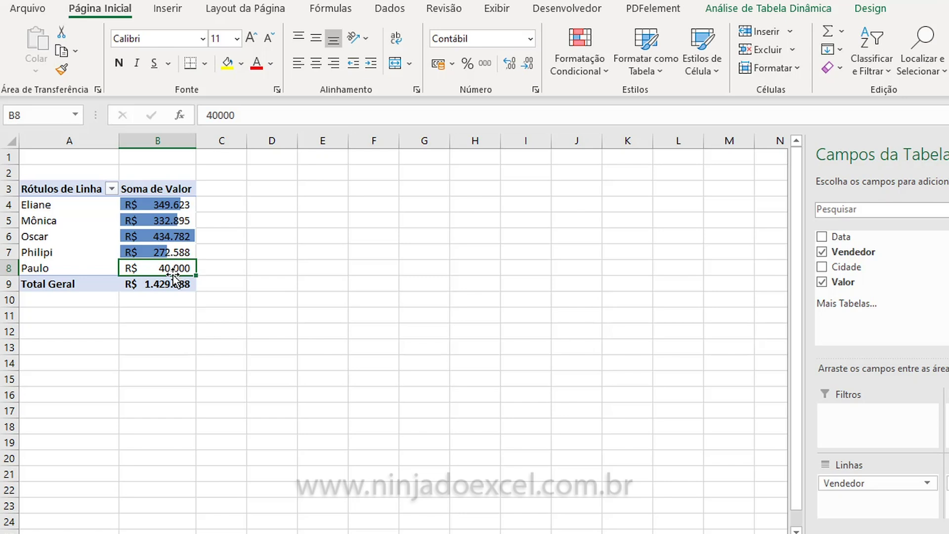
# - Copy B7's data bar formatting onto Paulo's total, then clear all rules from this PivotTable
pyautogui.click(158, 254)
pyautogui.click(61, 69)
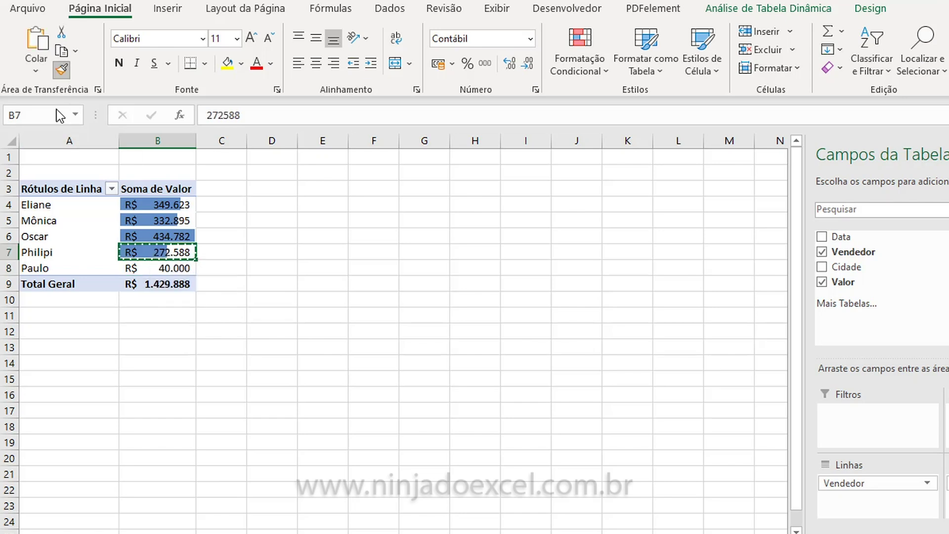
pyautogui.click(168, 267)
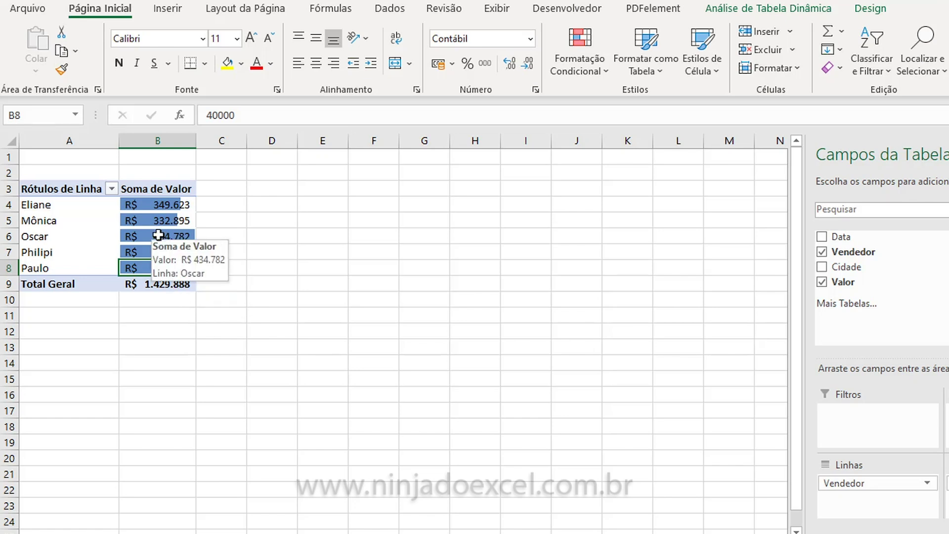
pyautogui.click(568, 74)
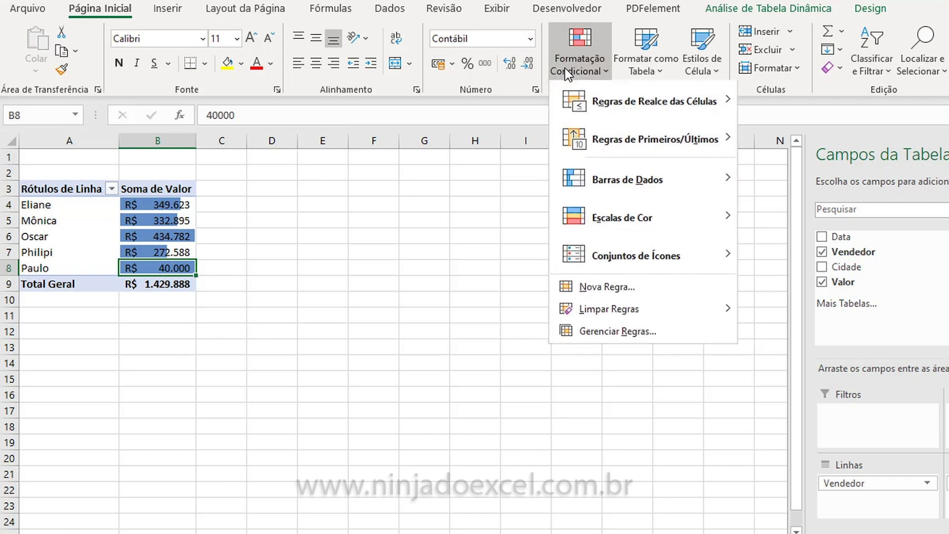
pyautogui.moveTo(609, 311)
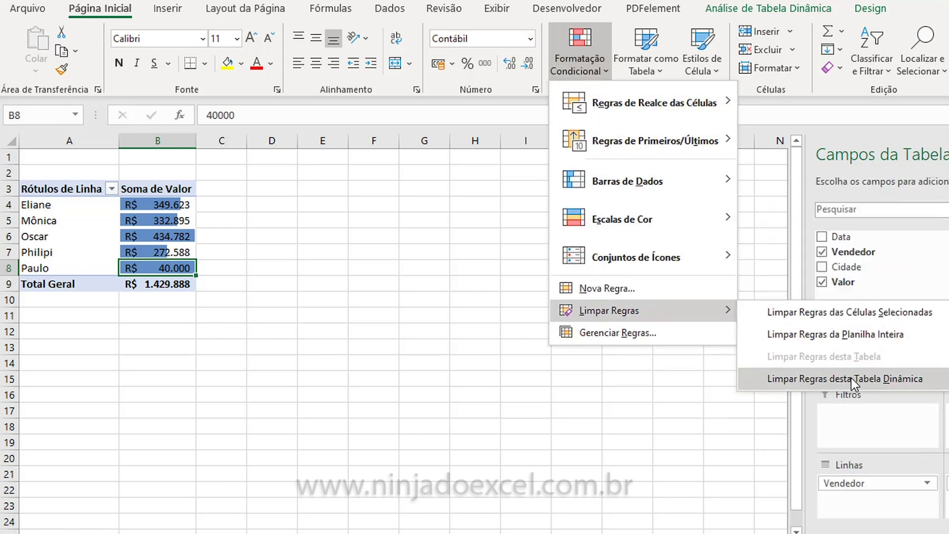
pyautogui.click(851, 378)
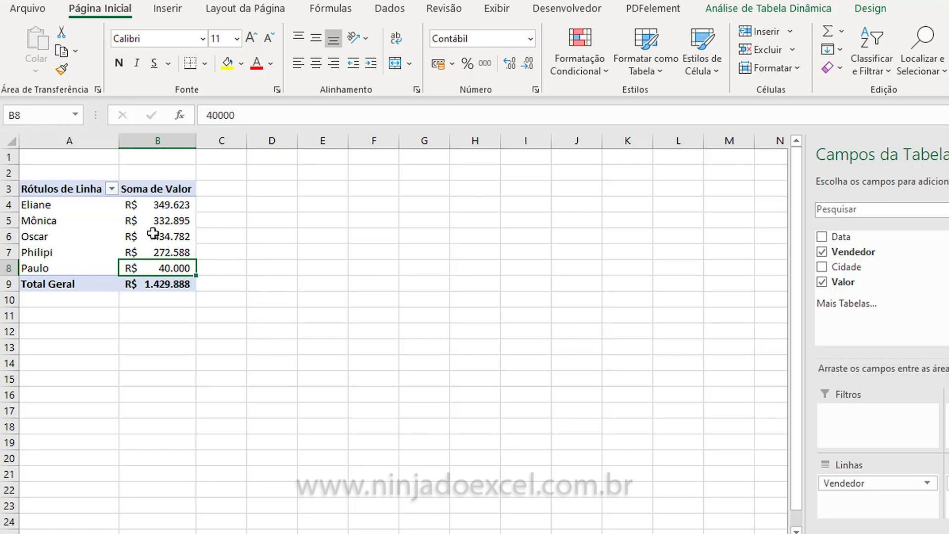
pyautogui.click(177, 221)
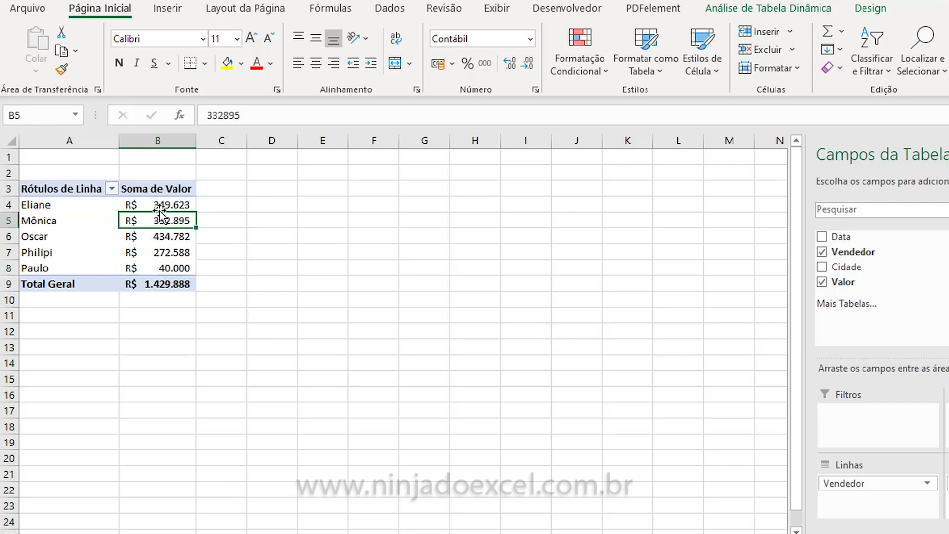
# - Start a new rule for all Soma de Valor cells by Vendedor using the Barra de Dados style
pyautogui.click(171, 235)
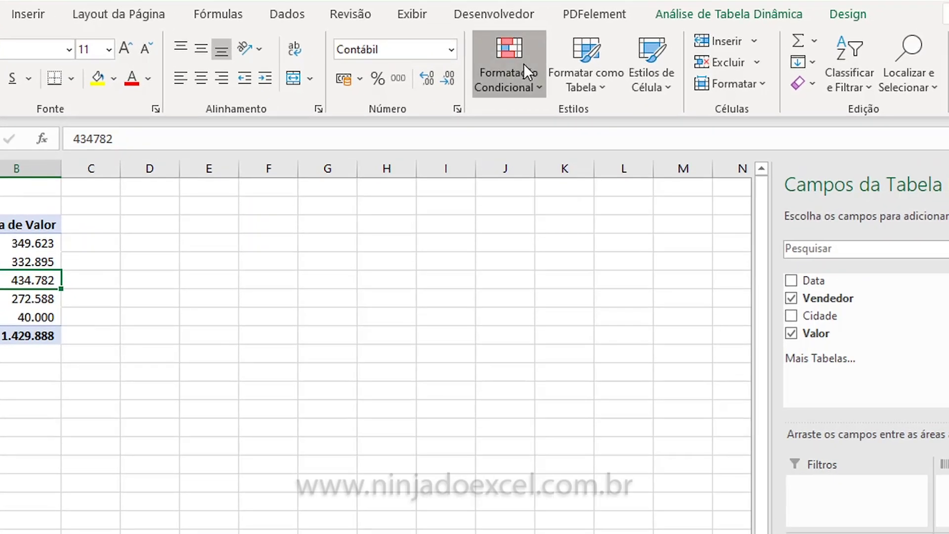
pyautogui.click(569, 54)
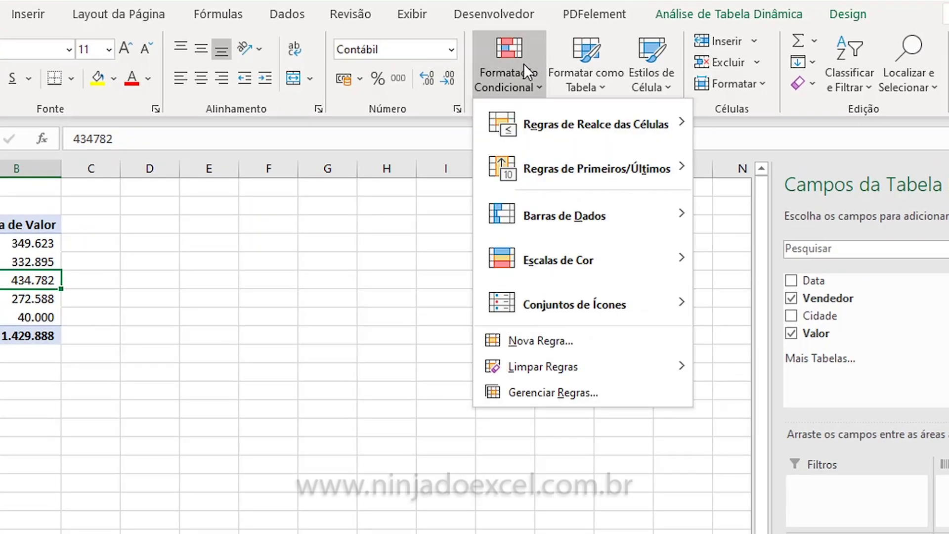
pyautogui.click(553, 339)
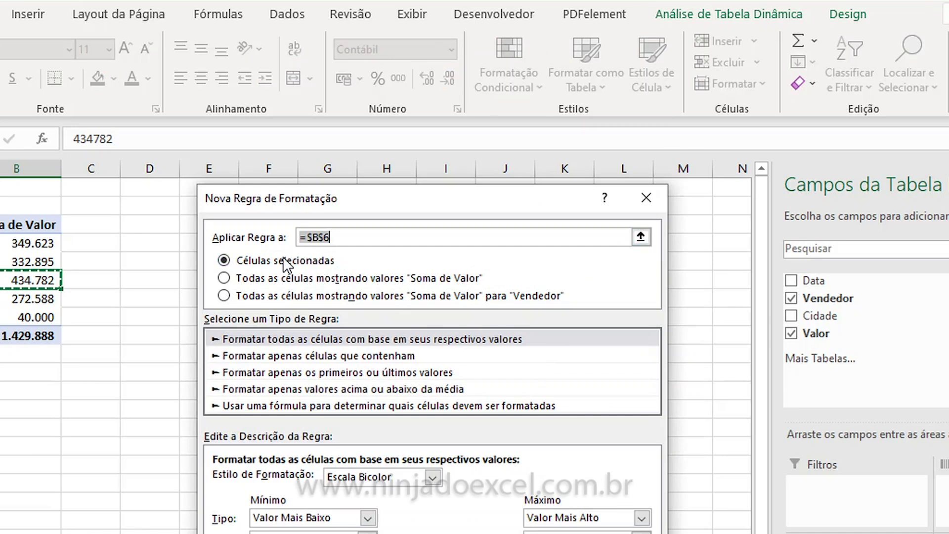
pyautogui.moveTo(386, 205); pyautogui.dragTo(447, 61)
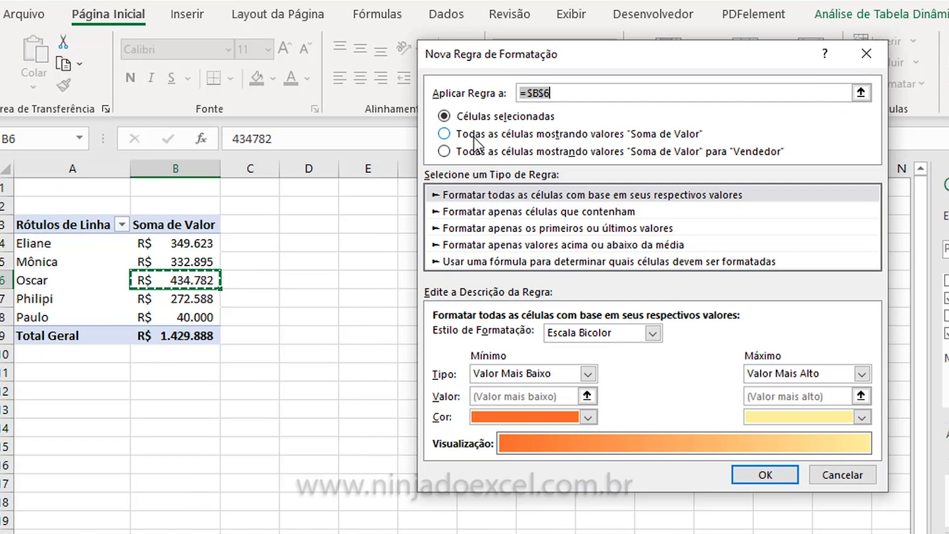
pyautogui.click(459, 136)
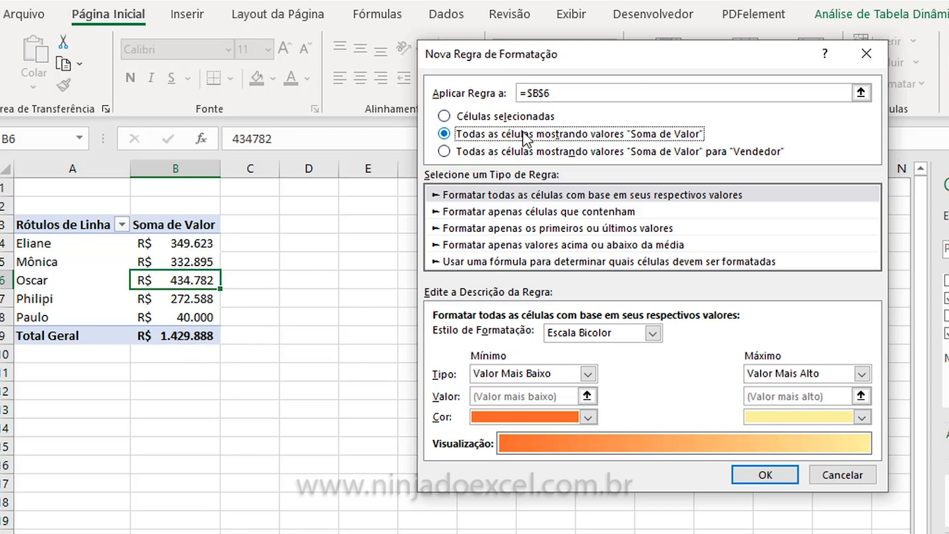
pyautogui.click(470, 154)
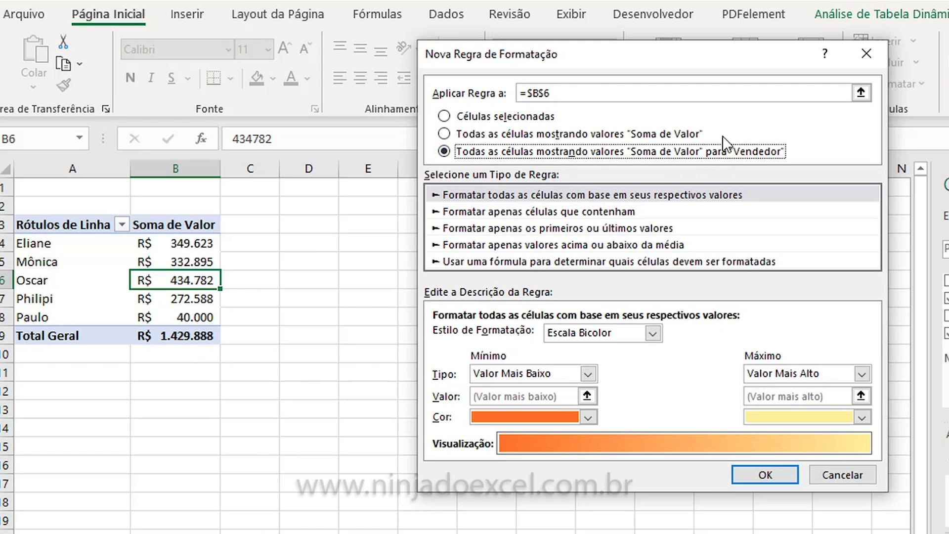
pyautogui.click(636, 337)
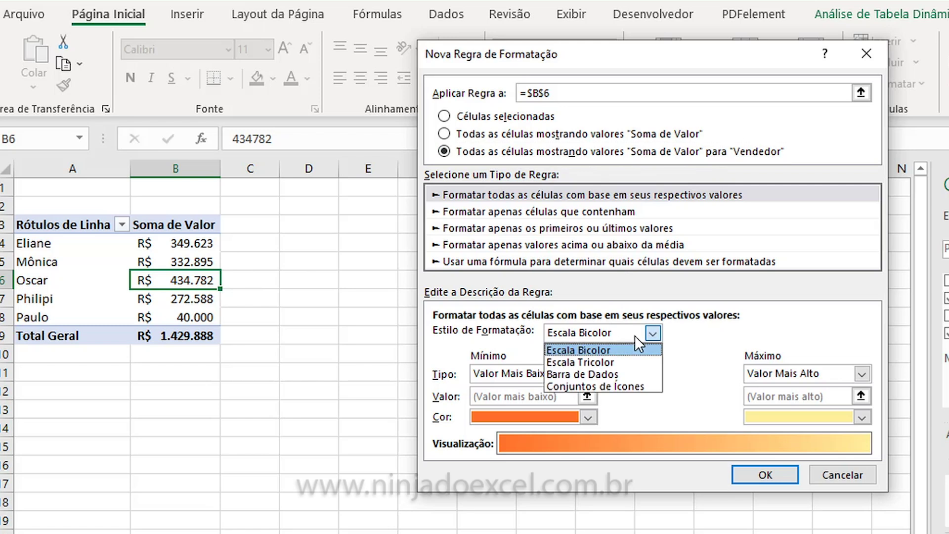
pyautogui.click(597, 373)
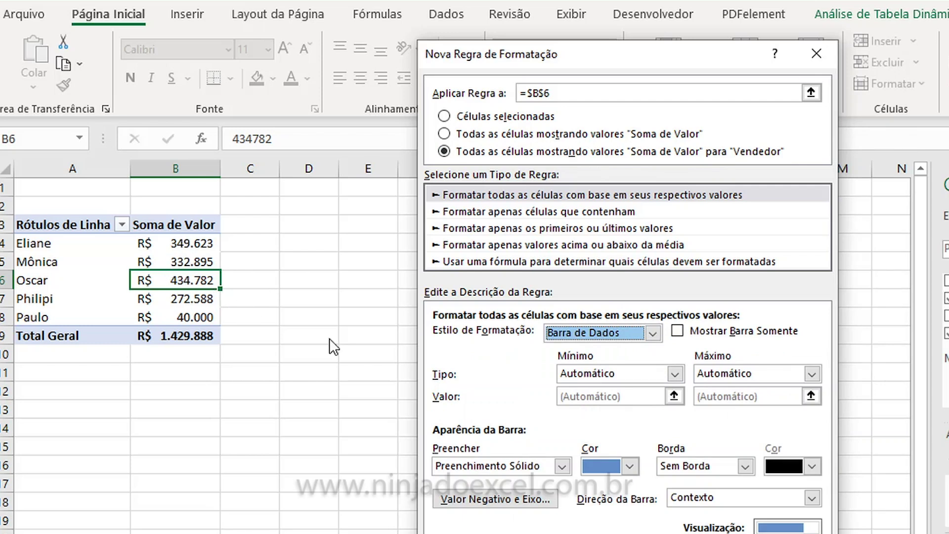
# - Keep Automático minimum/maximum and solid fill, make the bars green, and apply the rule
pyautogui.click(677, 331)
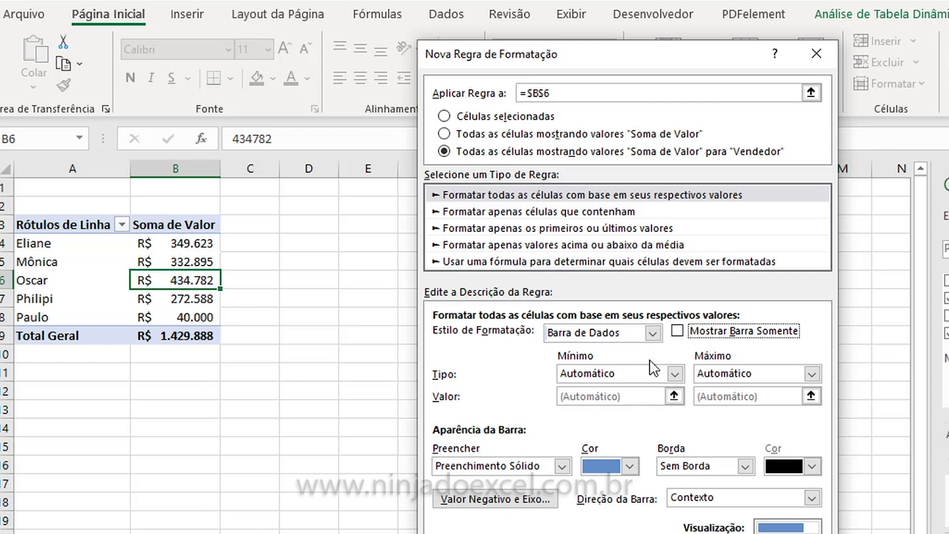
pyautogui.click(627, 466)
pyautogui.click(623, 466)
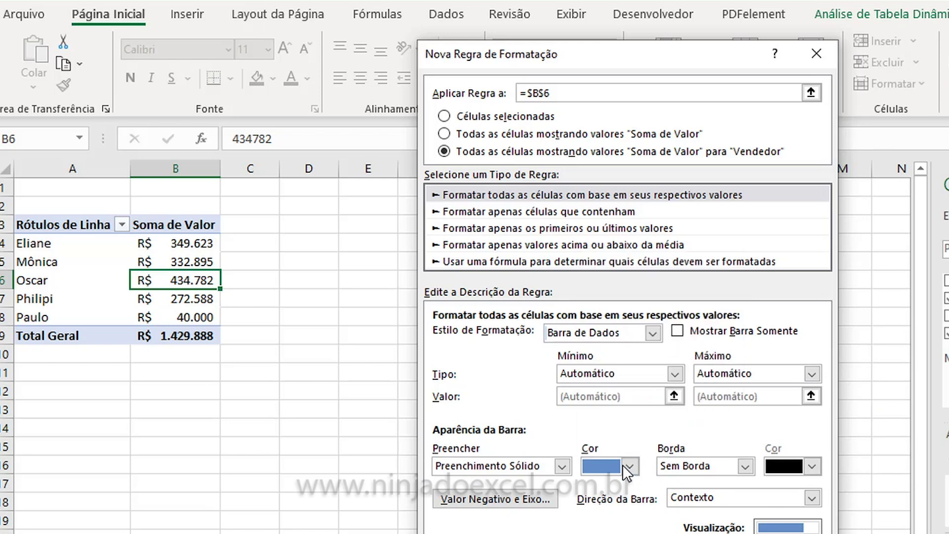
pyautogui.click(673, 374)
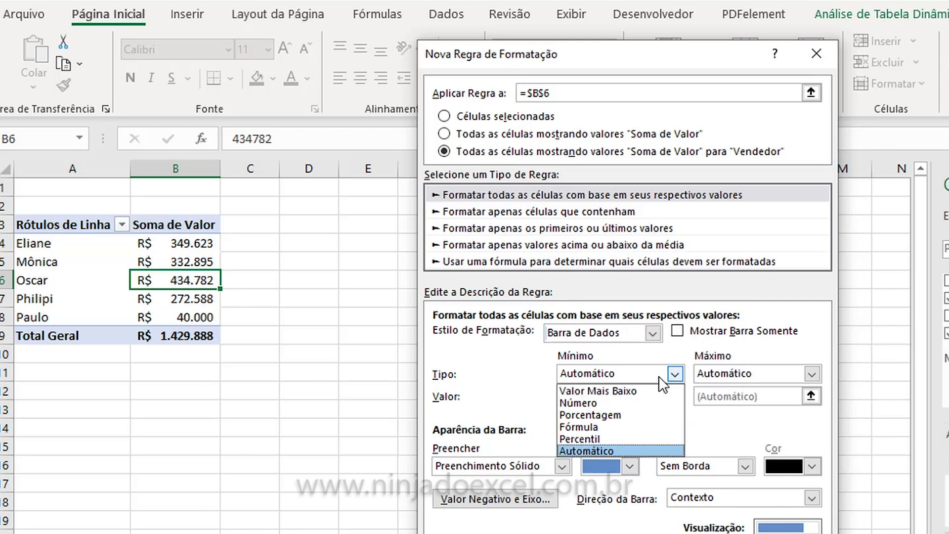
pyautogui.click(658, 376)
pyautogui.click(711, 374)
pyautogui.click(711, 375)
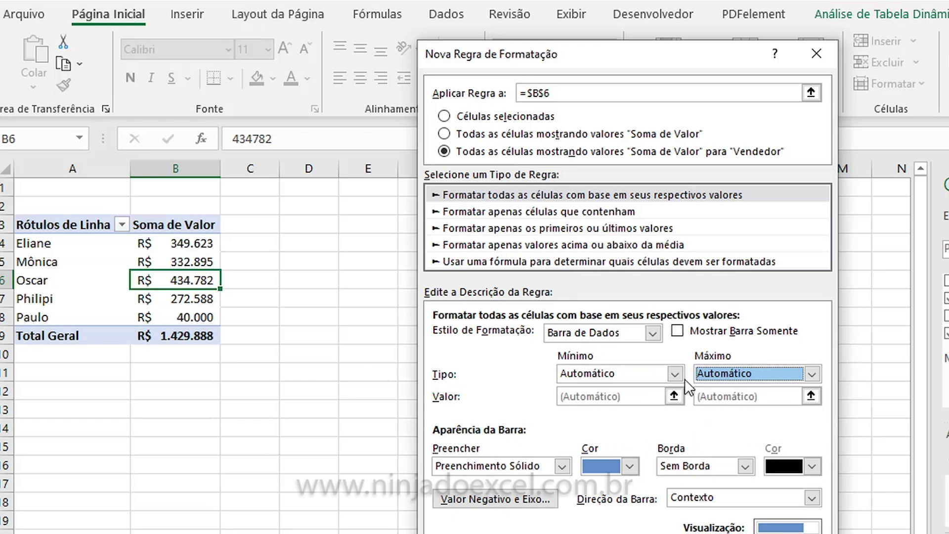
pyautogui.click(670, 375)
pyautogui.click(670, 376)
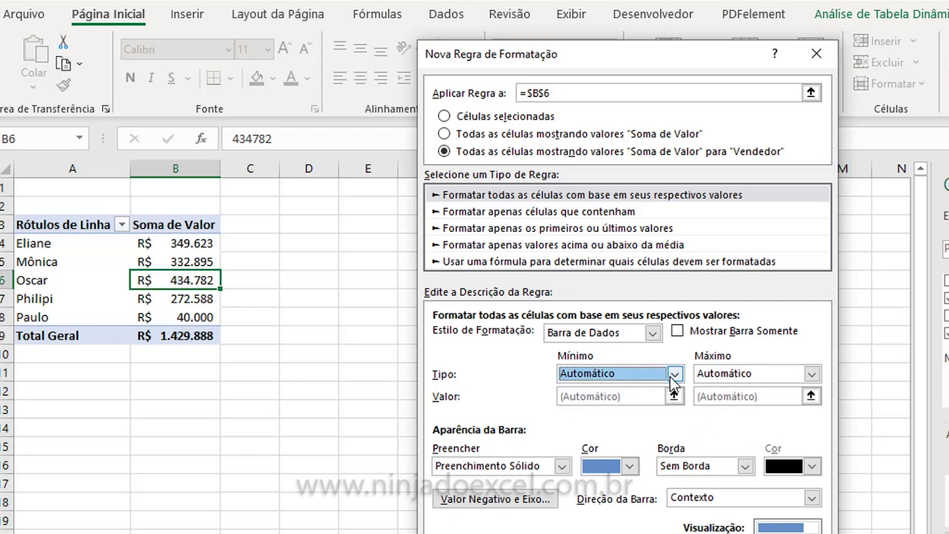
pyautogui.click(674, 377)
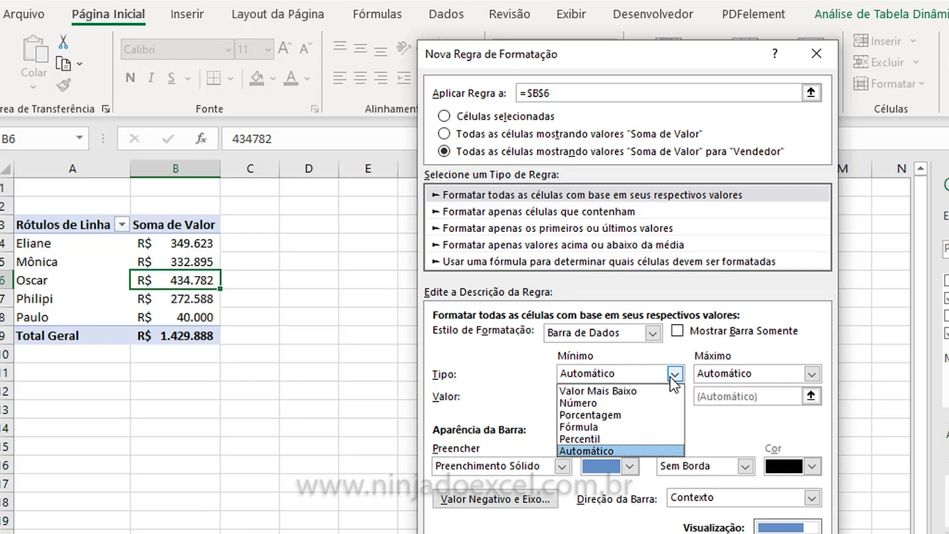
pyautogui.click(671, 377)
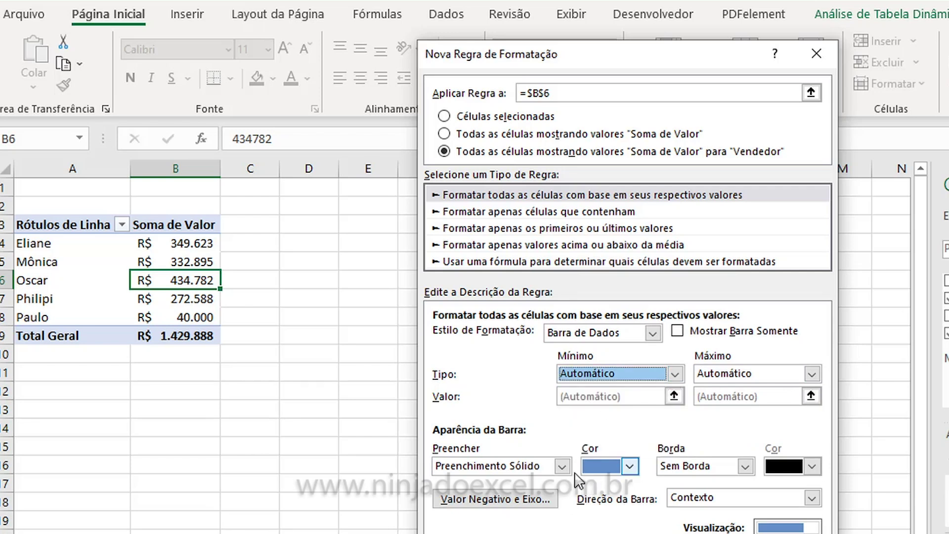
pyautogui.click(562, 467)
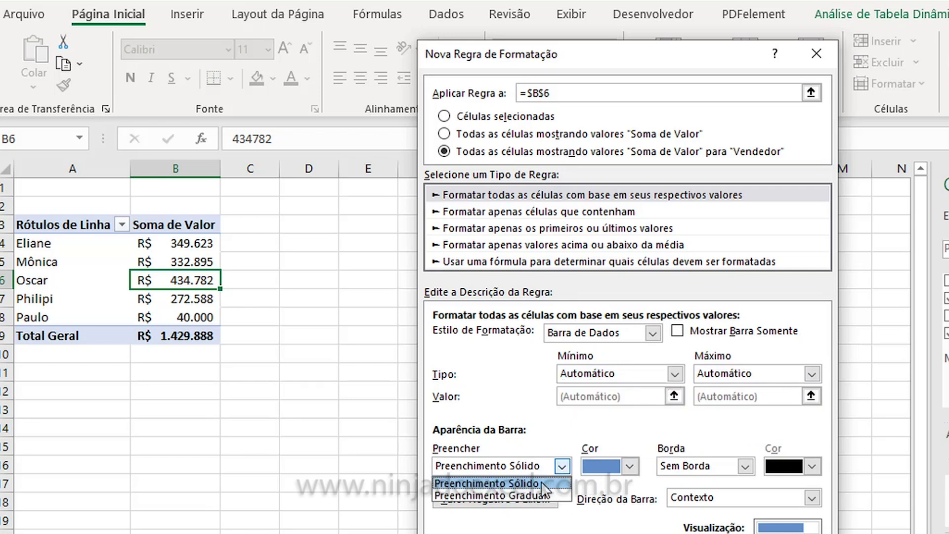
pyautogui.click(558, 466)
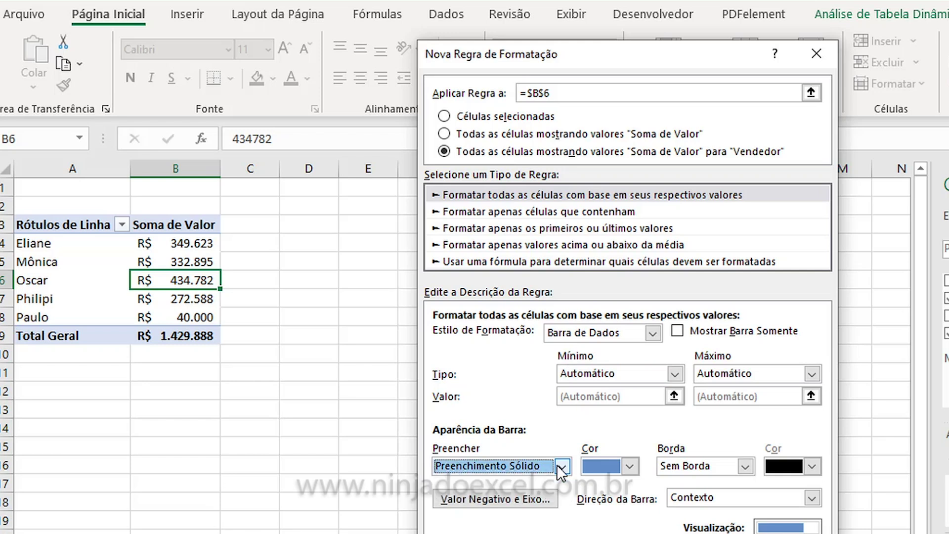
pyautogui.click(630, 467)
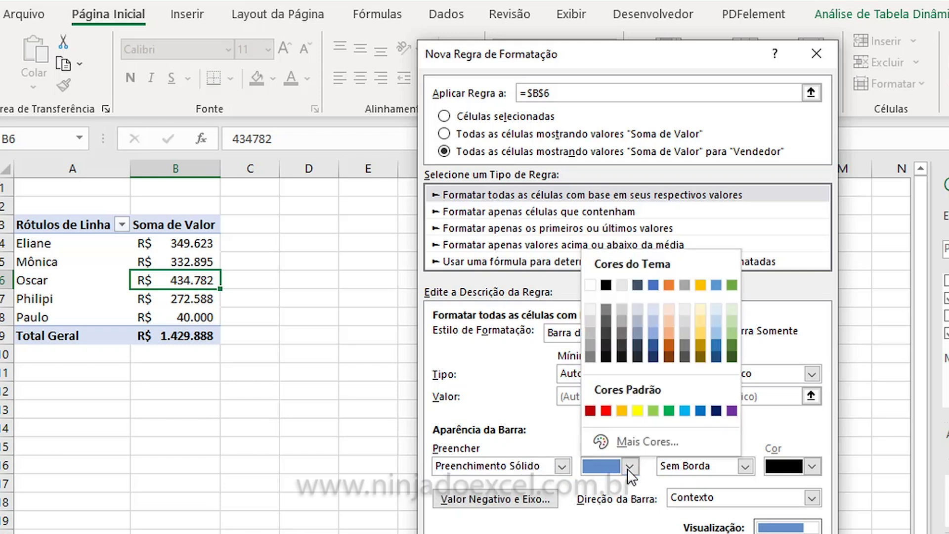
pyautogui.click(669, 411)
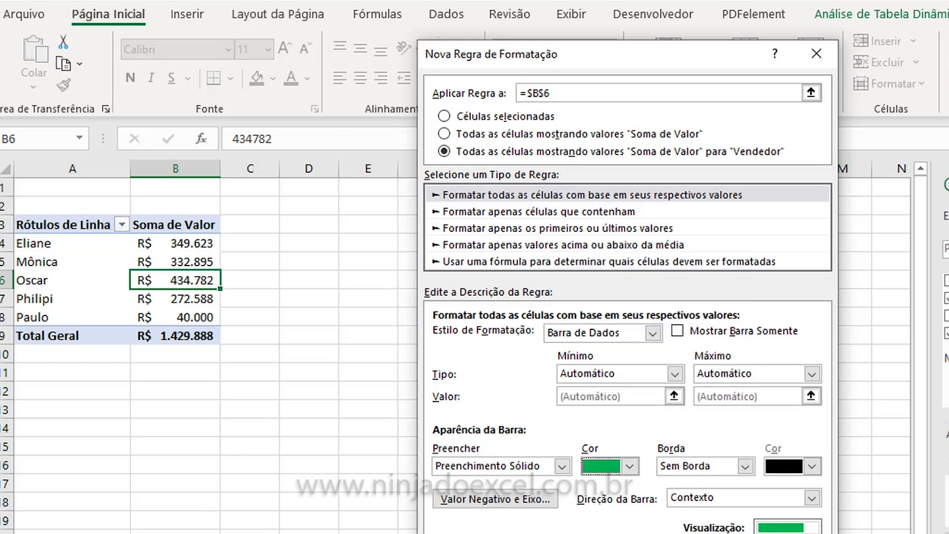
pyautogui.press('Return')
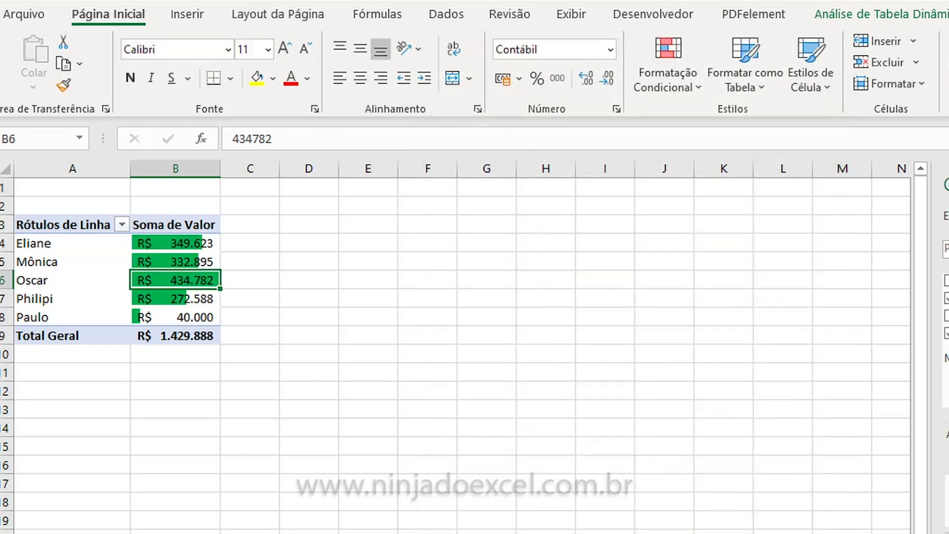
pyautogui.click(440, 328)
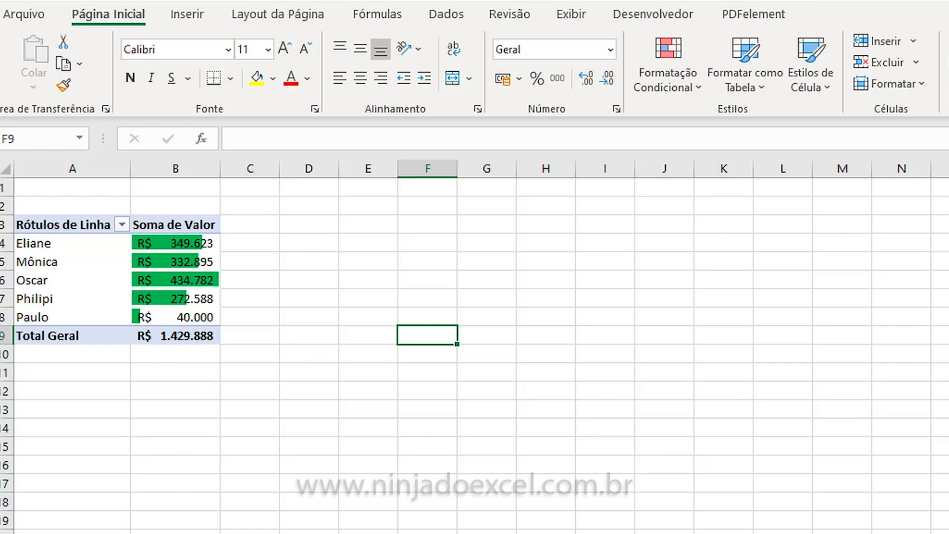
pyautogui.hotkey('ctrl', 'pageup')
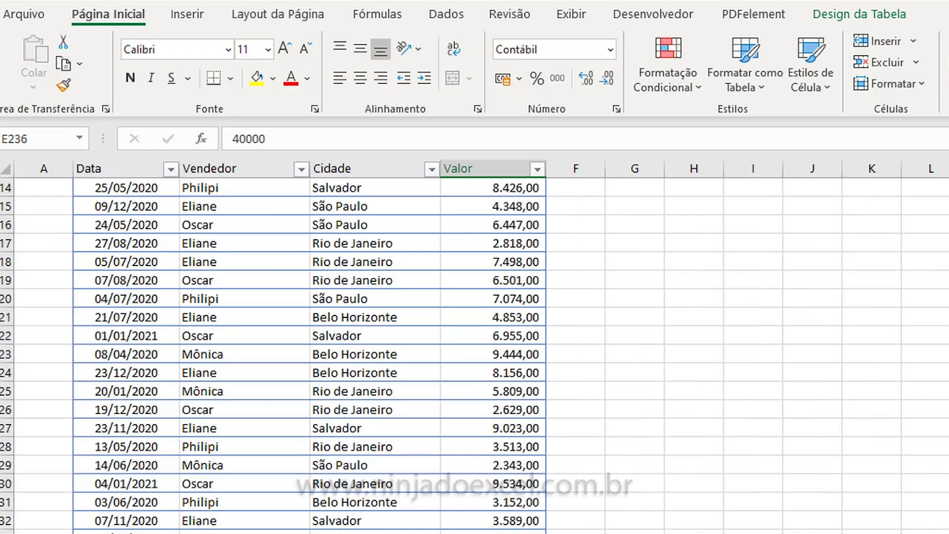
# - Change Paulo's sale in E236 to 100000 and start a new dated row below it
pyautogui.press('F2')
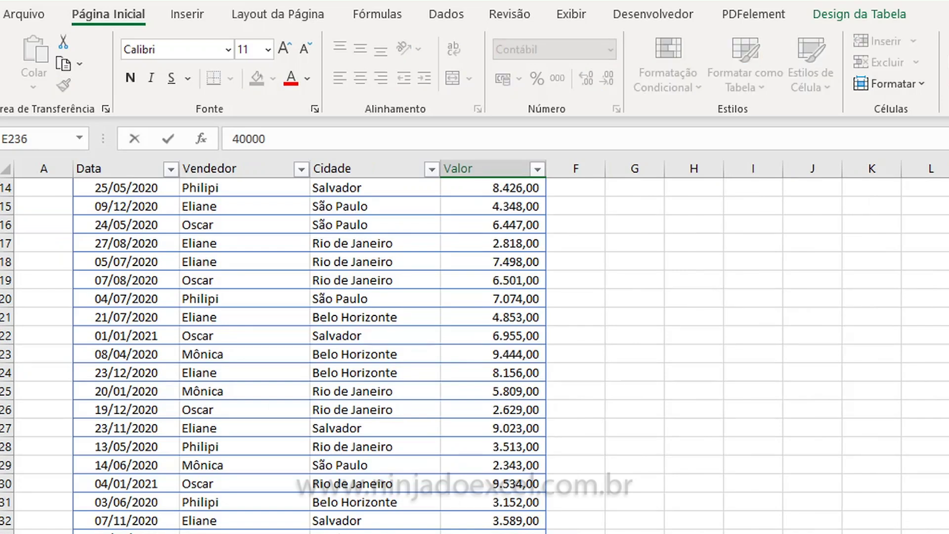
pyautogui.write('100000')
pyautogui.press('Return')
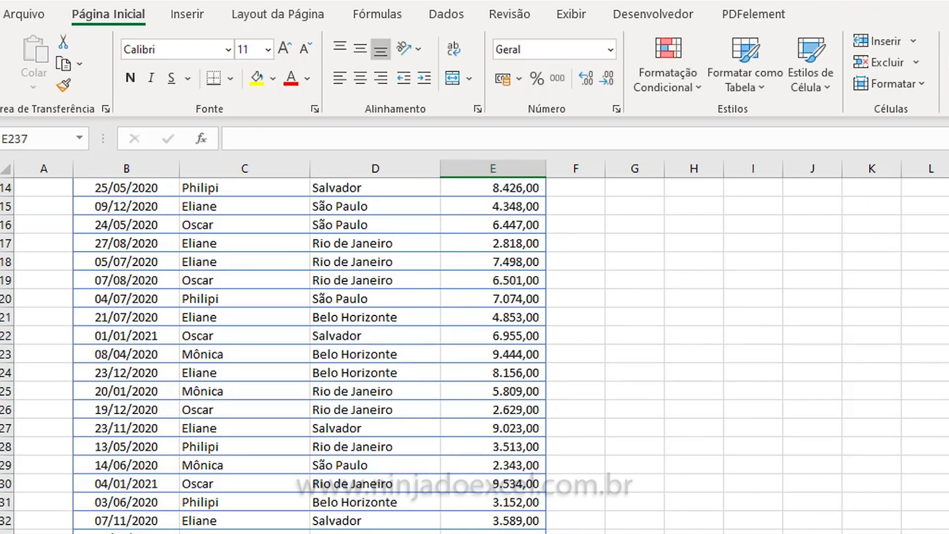
pyautogui.press('Left')
pyautogui.press('Left')
pyautogui.press('Left')
pyautogui.press('Tab')
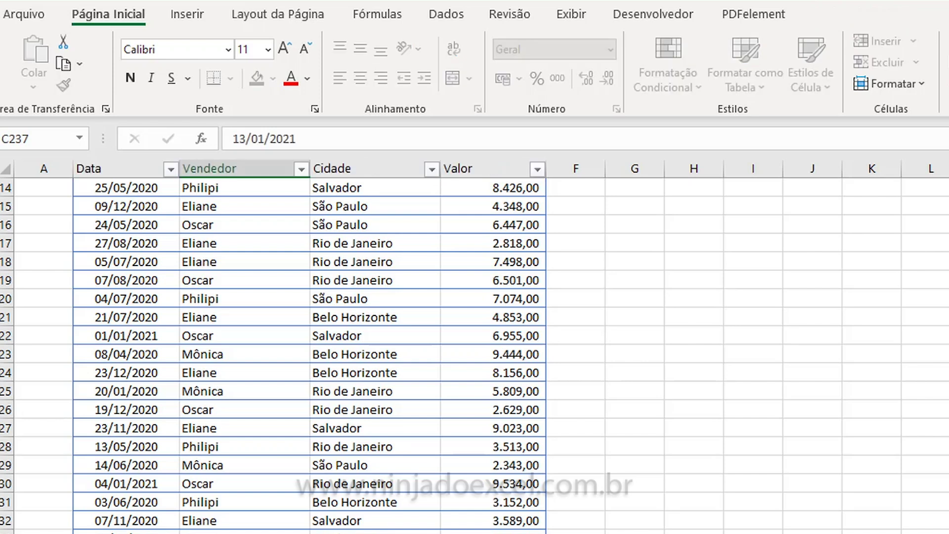
pyautogui.press('Down')
pyautogui.press('Down')
pyautogui.press('Down')
pyautogui.press('Down')
pyautogui.press('Down')
pyautogui.press('Down')
pyautogui.press('Down')
pyautogui.press('Down')
pyautogui.press('Down')
pyautogui.press('Down')
pyautogui.press('Down')
pyautogui.press('Down')
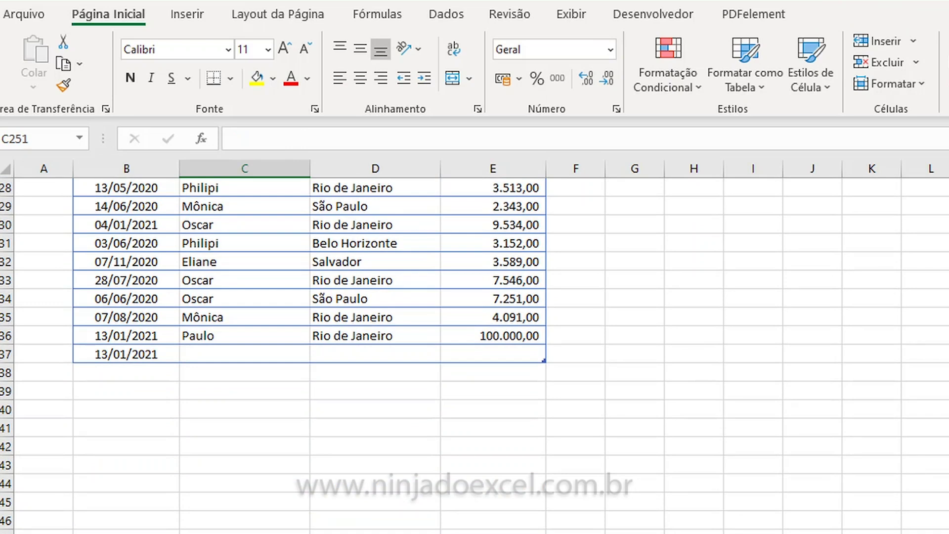
pyautogui.press('Up')
pyautogui.press('Up')
pyautogui.press('Up')
# - Fill the new row with Roberta, São Paulo and a 150.000,00 amount, then return to the pivot sheet
pyautogui.write('Roberta')
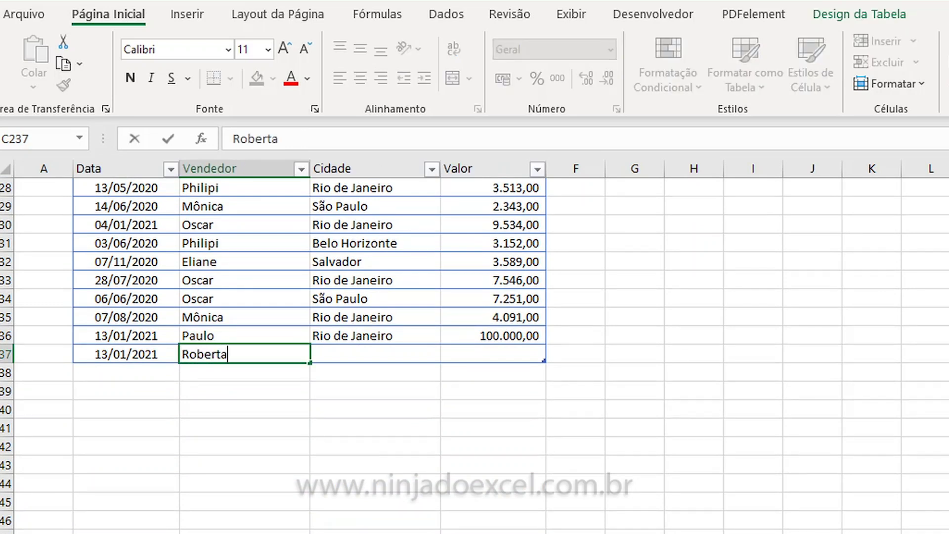
pyautogui.press('Tab')
pyautogui.write('S')
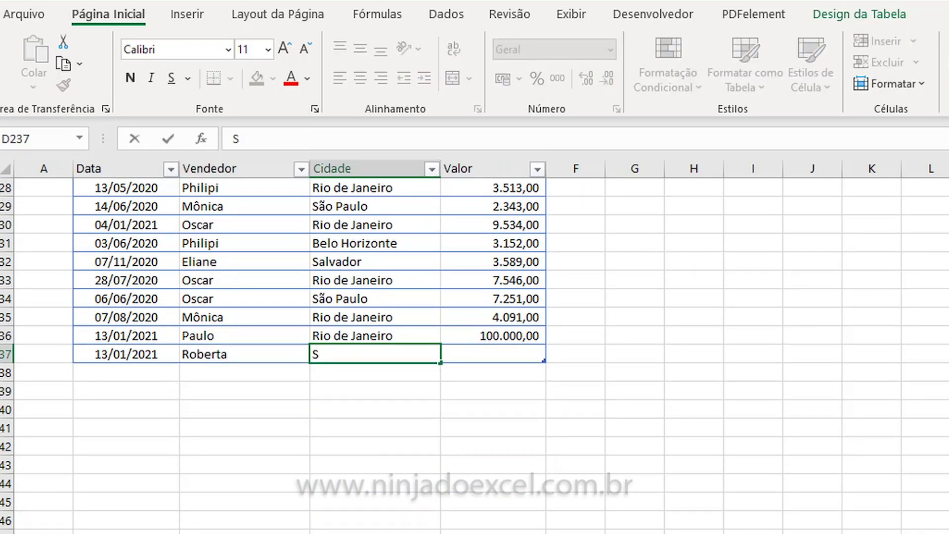
pyautogui.write('ã')
pyautogui.press('Tab')
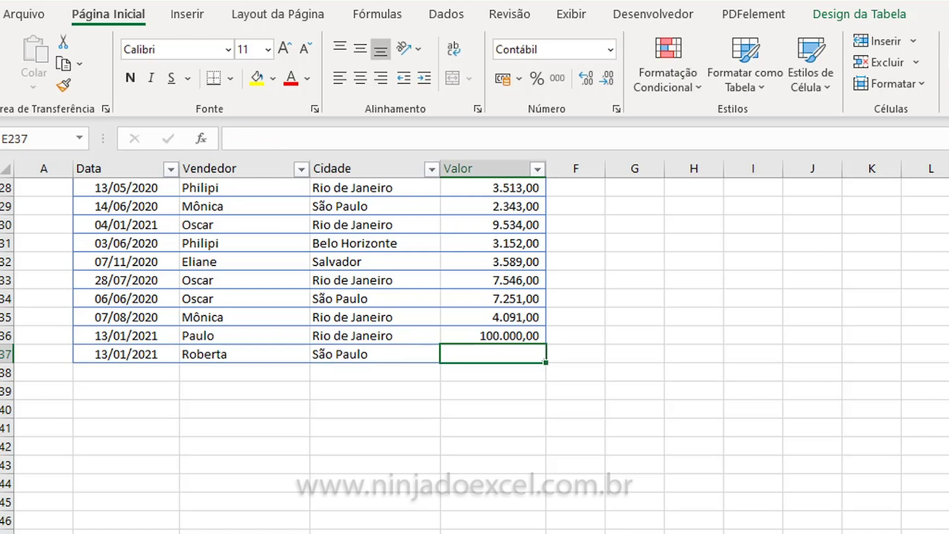
pyautogui.write('150000')
pyautogui.press('Up')
pyautogui.press('Down')
pyautogui.hotkey('ctrl', 'pageup')
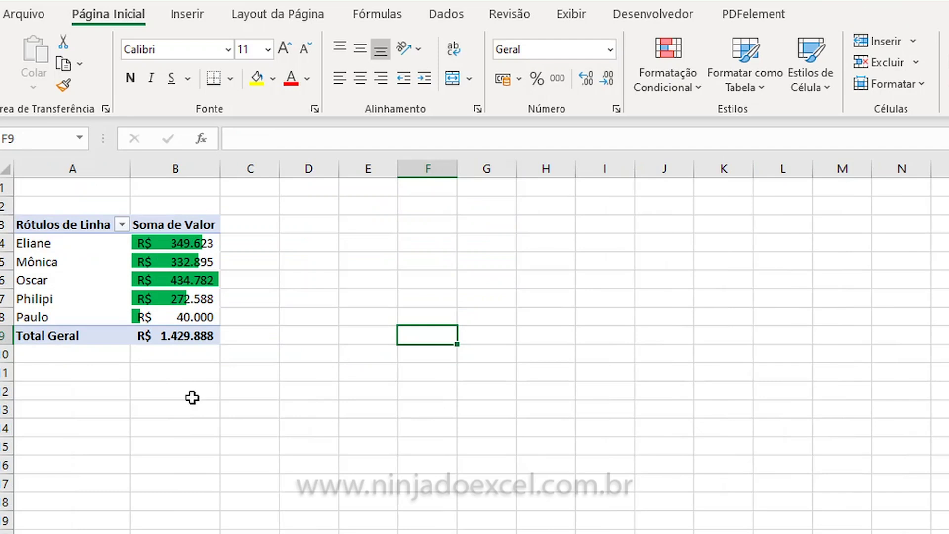
# - Refresh the pivot and check Roberta's R$ 150.000 and the R$ 1.639.888 grand total
pyautogui.rightClick(80, 281)
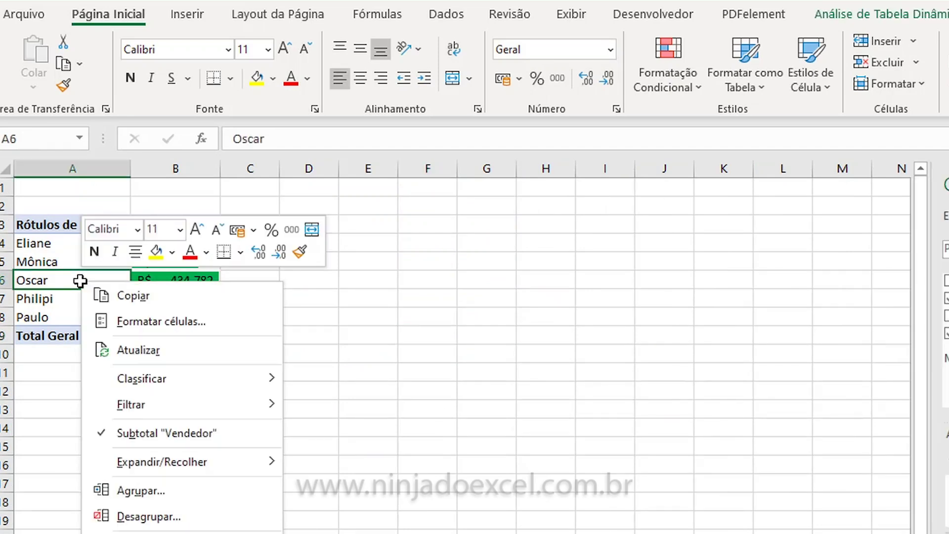
pyautogui.click(153, 349)
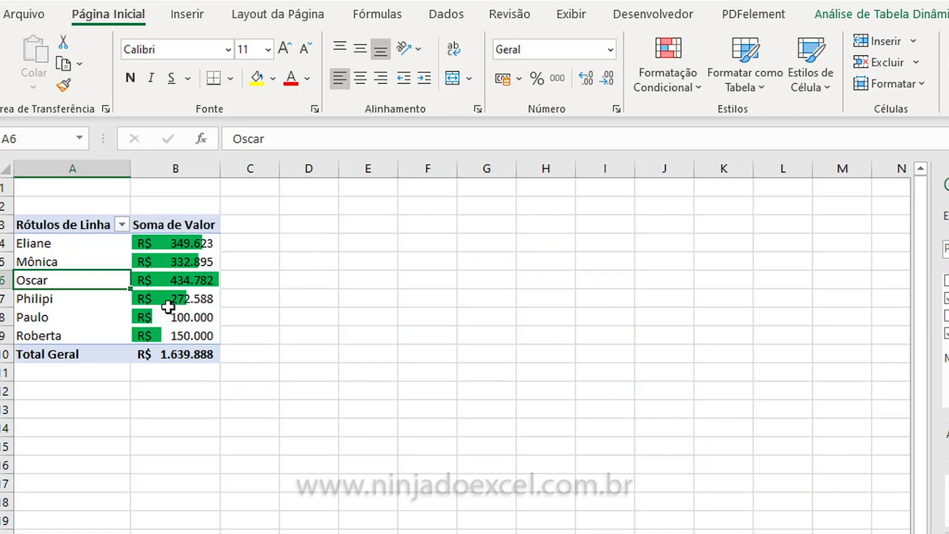
pyautogui.click(168, 284)
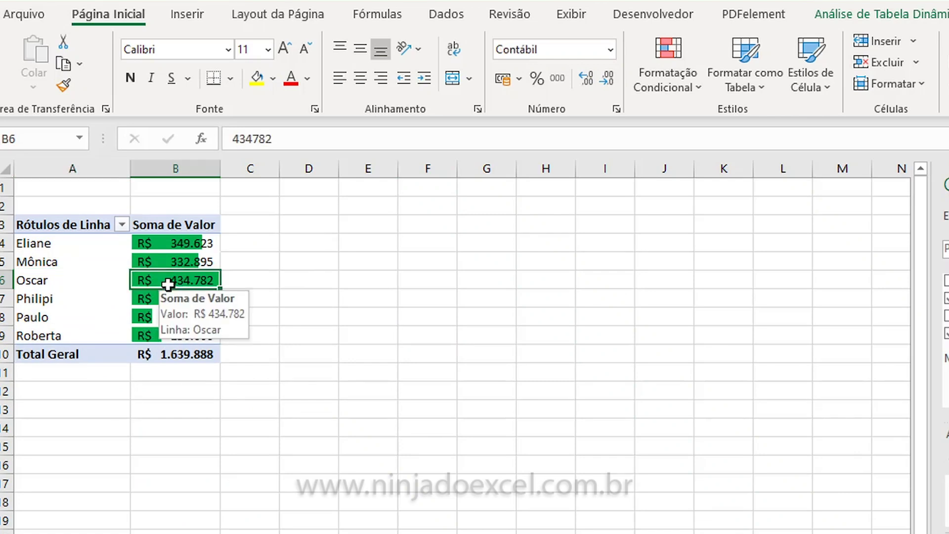
pyautogui.click(193, 245)
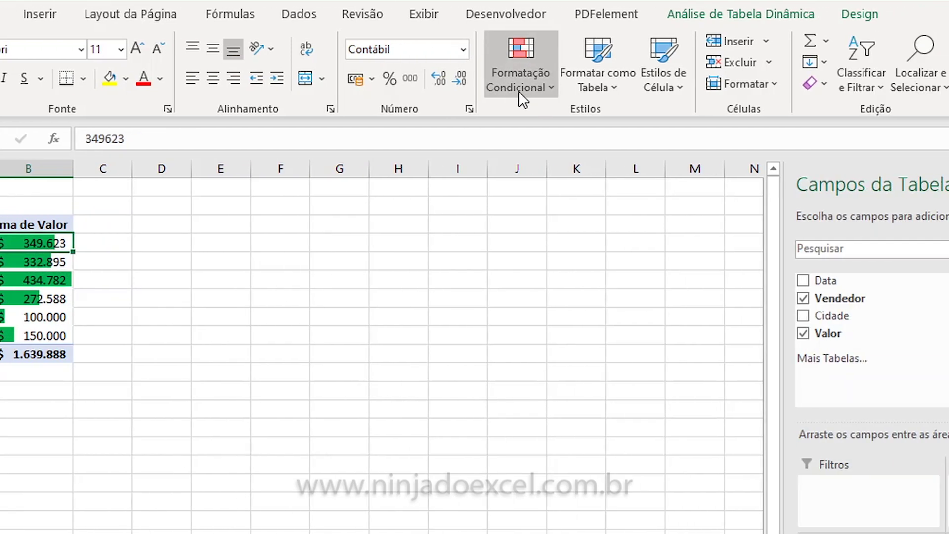
# - Edit the existing data bar rule in the rules manager and switch its style to an icon set
pyautogui.click(518, 91)
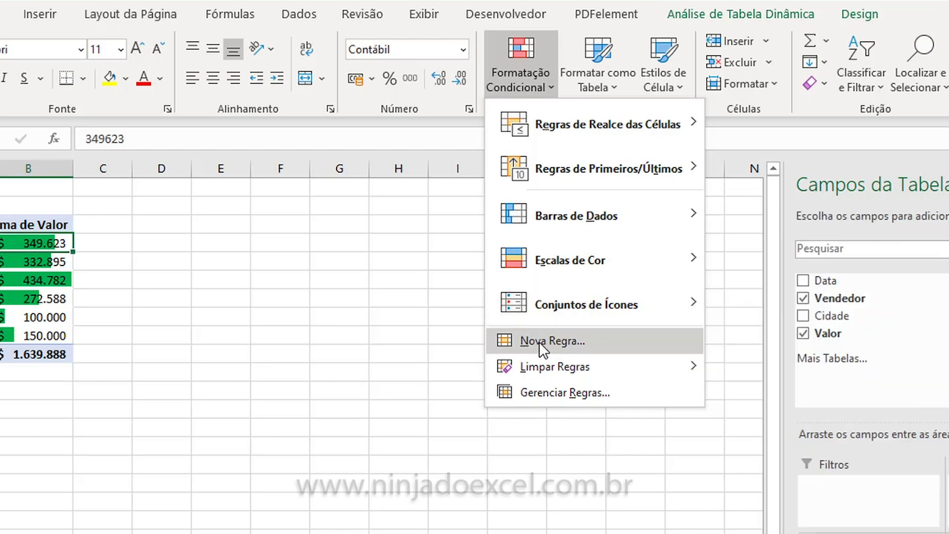
pyautogui.click(581, 391)
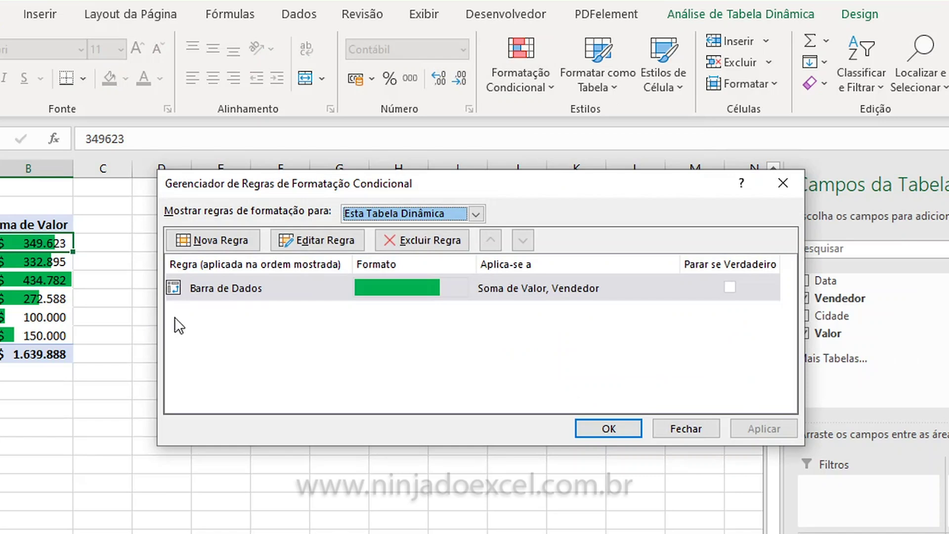
pyautogui.click(316, 239)
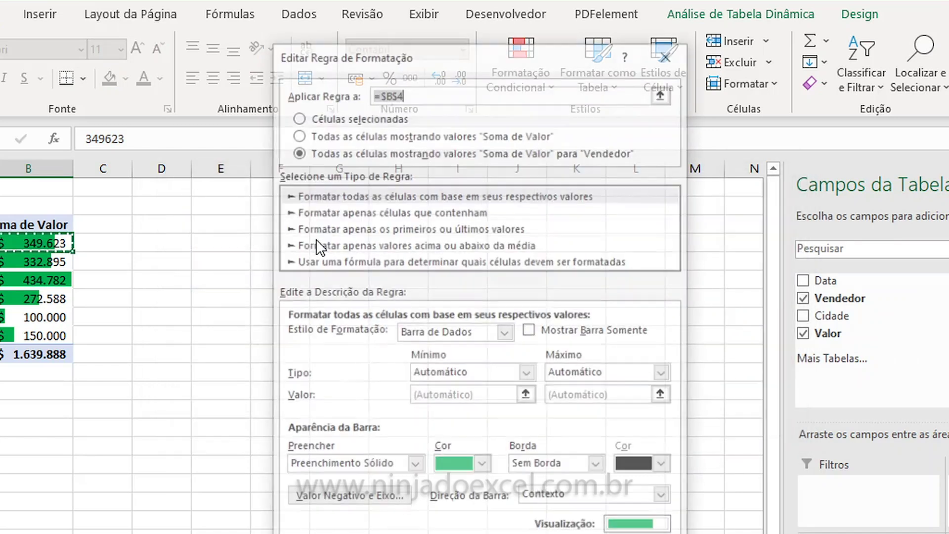
pyautogui.click(504, 331)
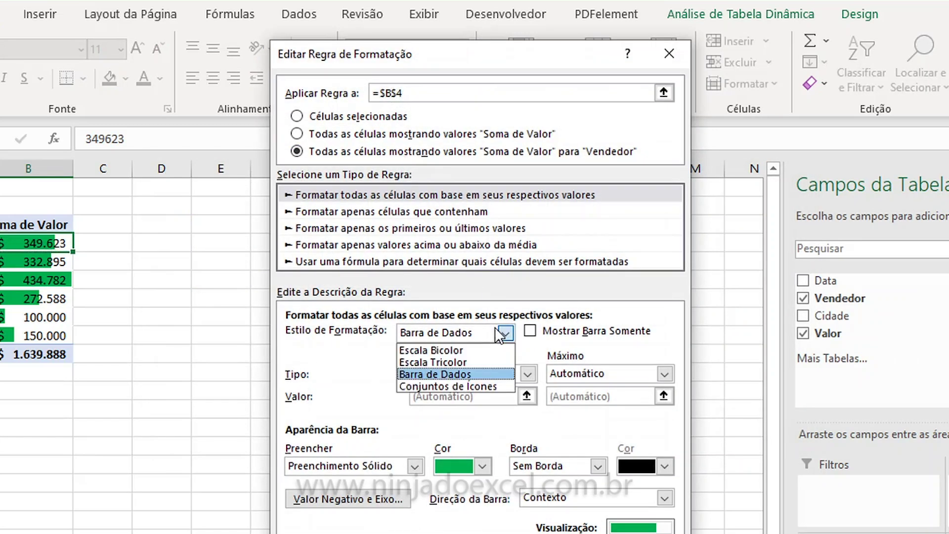
pyautogui.click(453, 384)
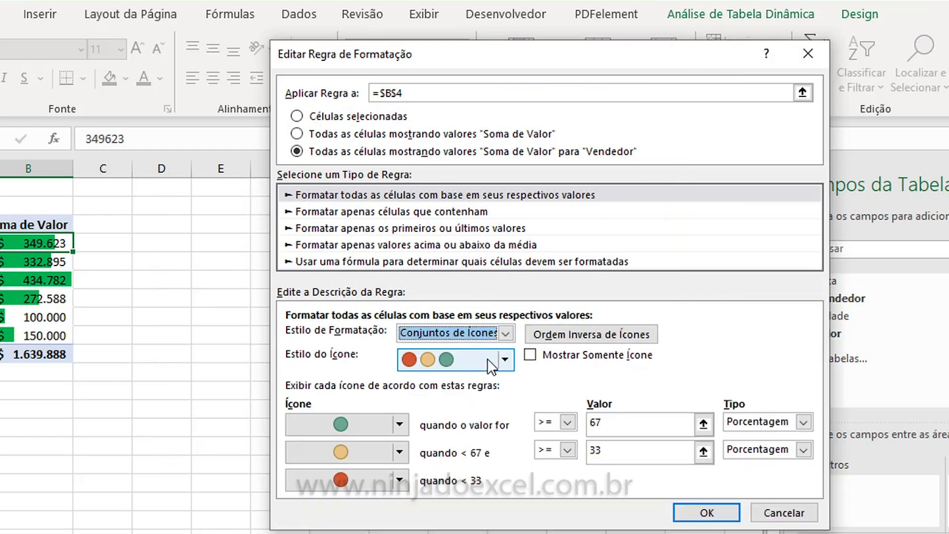
# - Choose the 3 Semáforos icon style with percentage thresholds and apply it to the pivot values
pyautogui.click(505, 358)
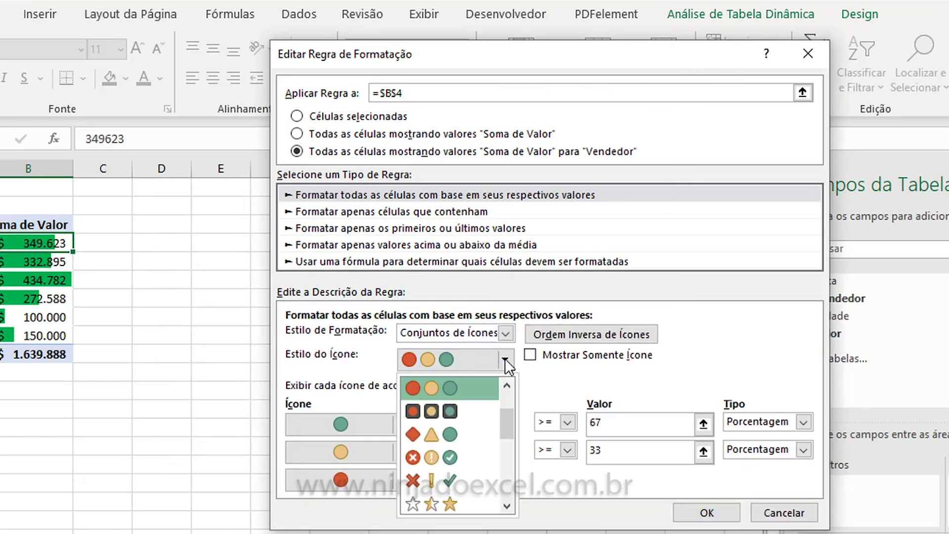
pyautogui.moveTo(507, 426); pyautogui.dragTo(509, 418)
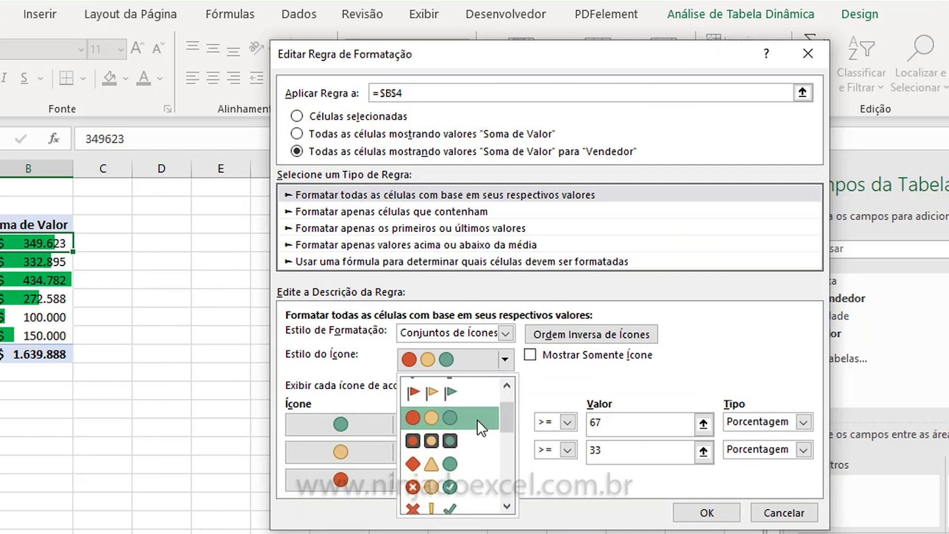
pyautogui.click(442, 414)
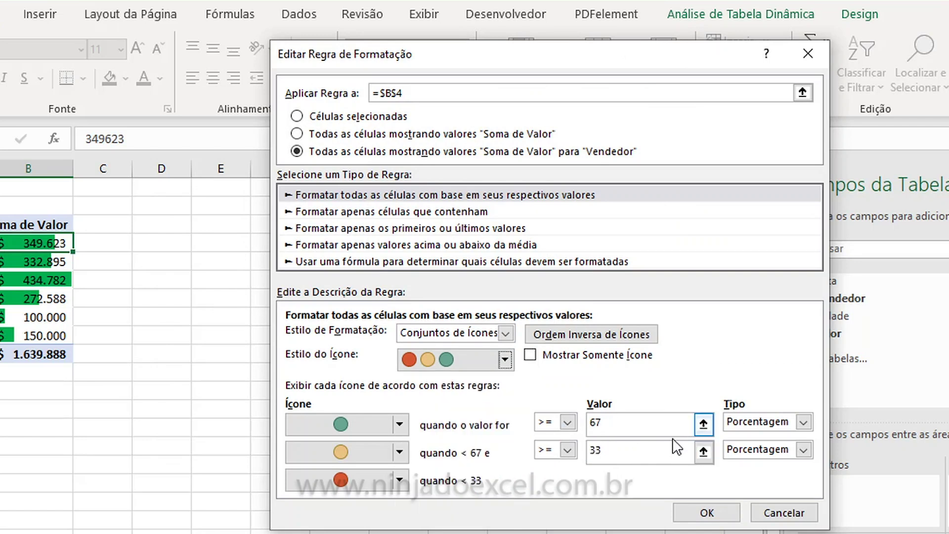
pyautogui.click(756, 423)
pyautogui.click(755, 421)
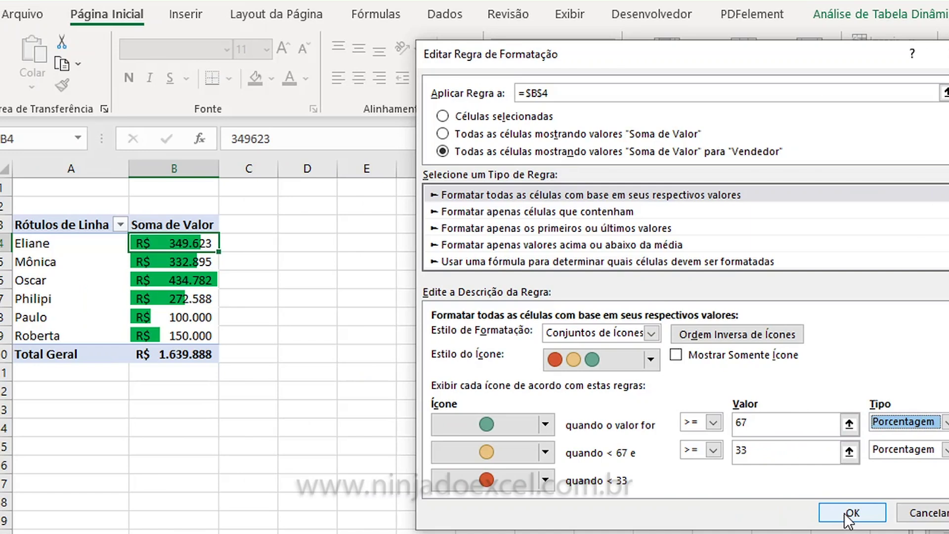
pyautogui.click(846, 514)
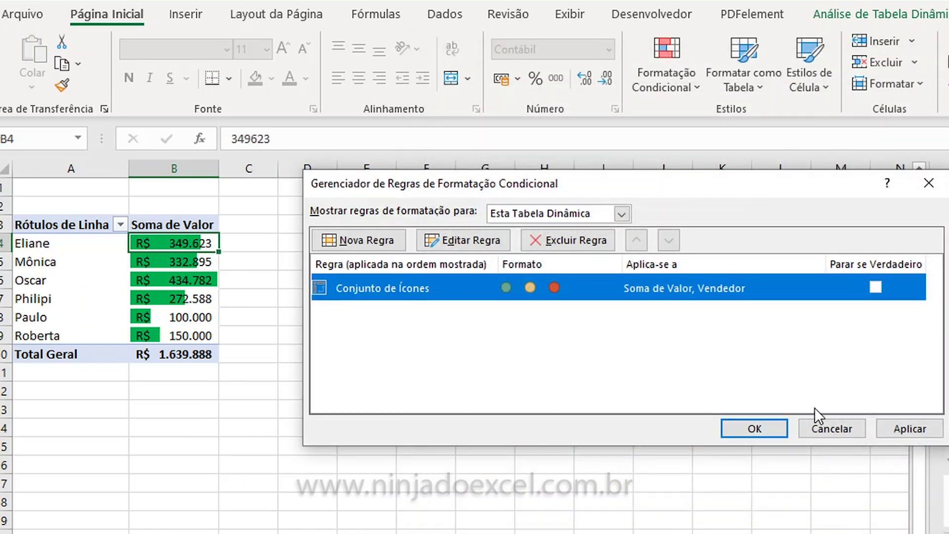
pyautogui.click(896, 432)
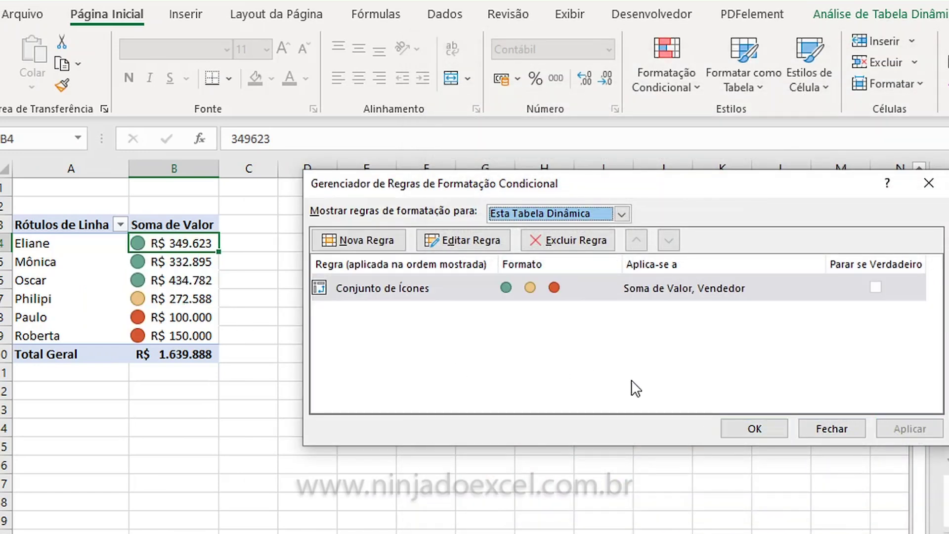
pyautogui.click(763, 425)
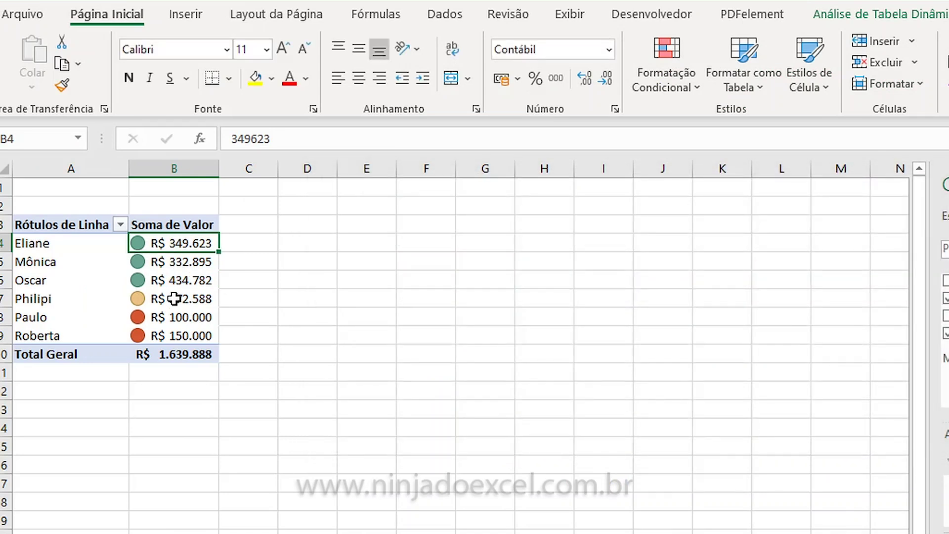
# - Check the Philipi, Paulo and Roberta totals and their traffic-light icons
pyautogui.click(174, 299)
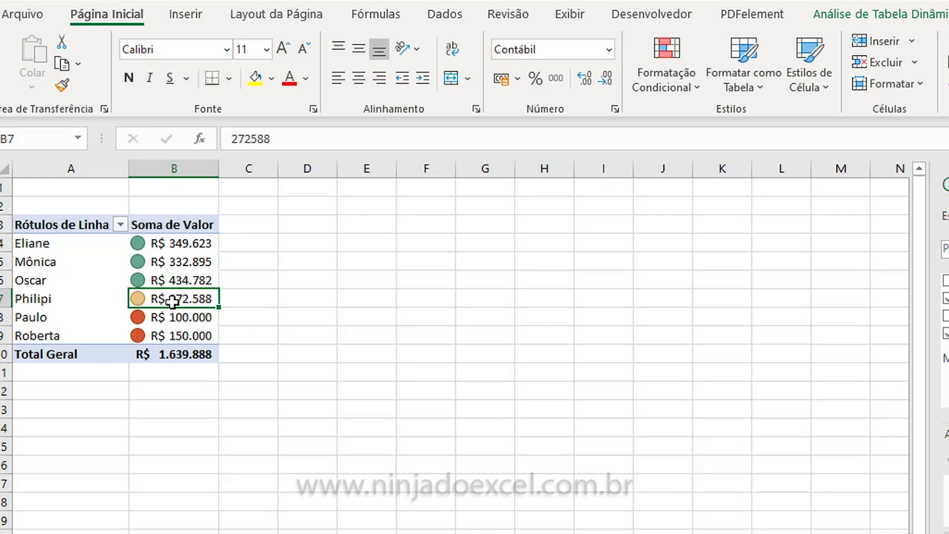
pyautogui.click(171, 319)
pyautogui.press('Down')
pyautogui.click(171, 322)
pyautogui.press('Down')
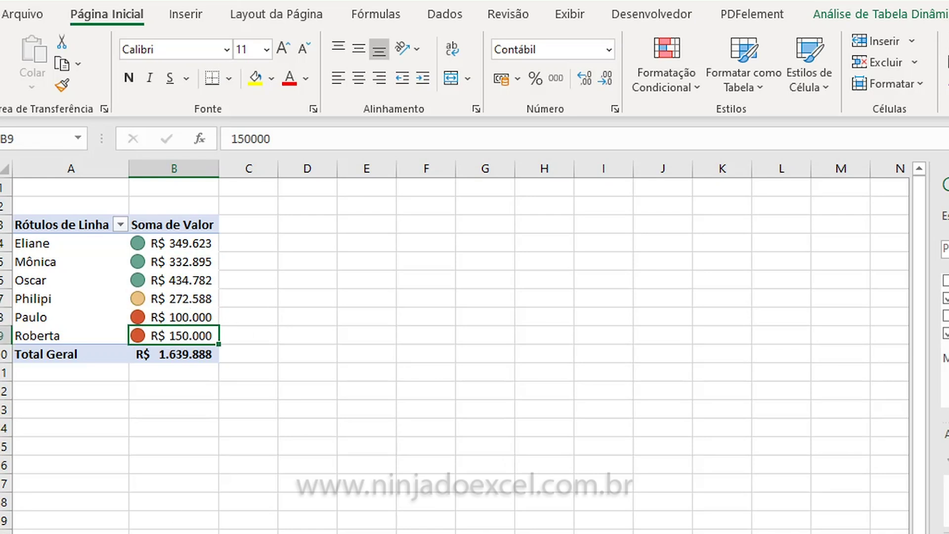
# - On the data sheet, change Paulo's sale amount from 100000 to 300000
pyautogui.hotkey('ctrl', 'pagedown')
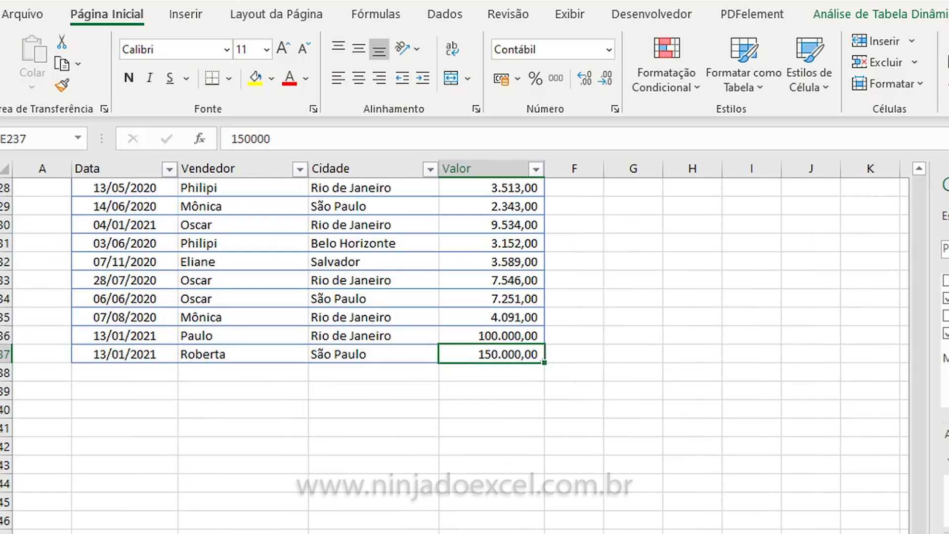
pyautogui.doubleClick(467, 332)
pyautogui.press('Home')
pyautogui.hotkey('shift', 'Right')
pyautogui.hotkey('shift', 'Right')
pyautogui.write('30')
pyautogui.press('Return')
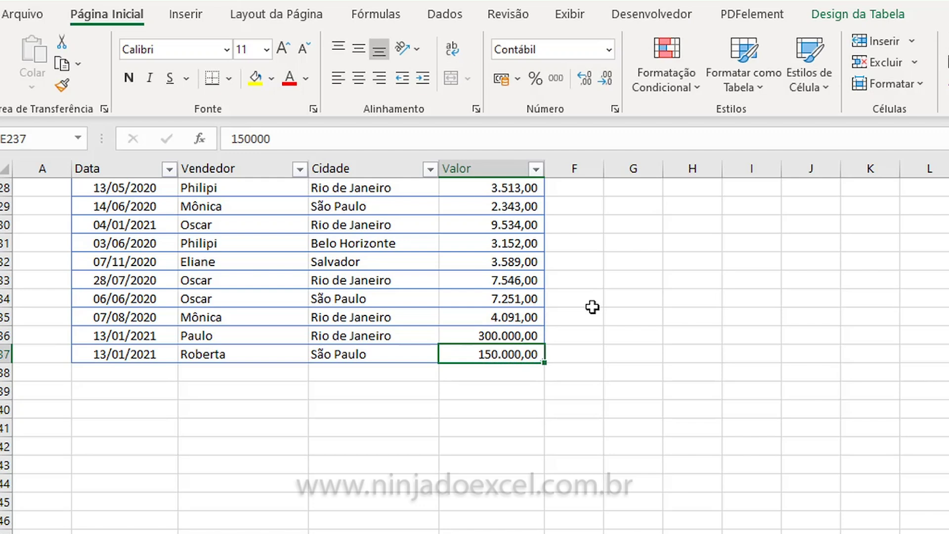
# - Refresh the pivot so Paulo shows R$ 300.000, then review the seller rows
pyautogui.hotkey('ctrl', 'pageup')
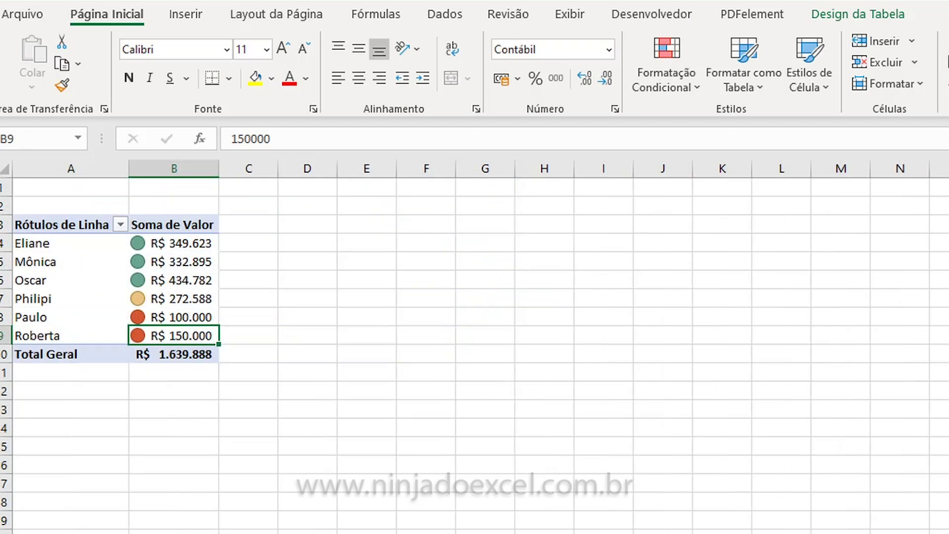
pyautogui.rightClick(170, 310)
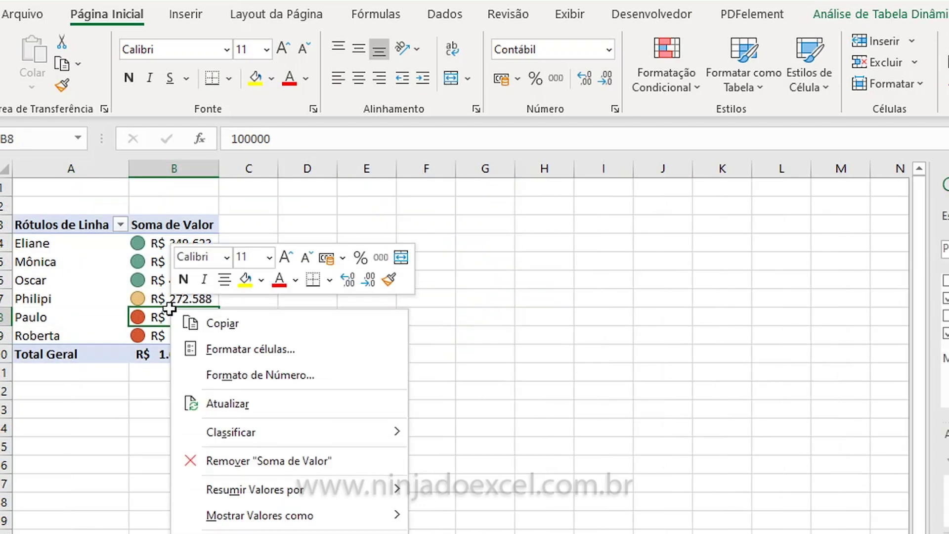
pyautogui.click(223, 411)
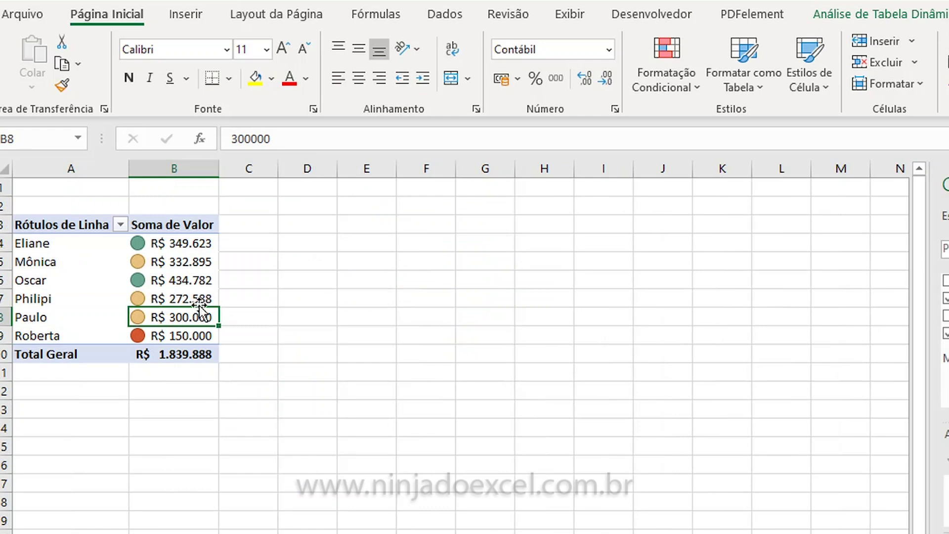
pyautogui.click(176, 242)
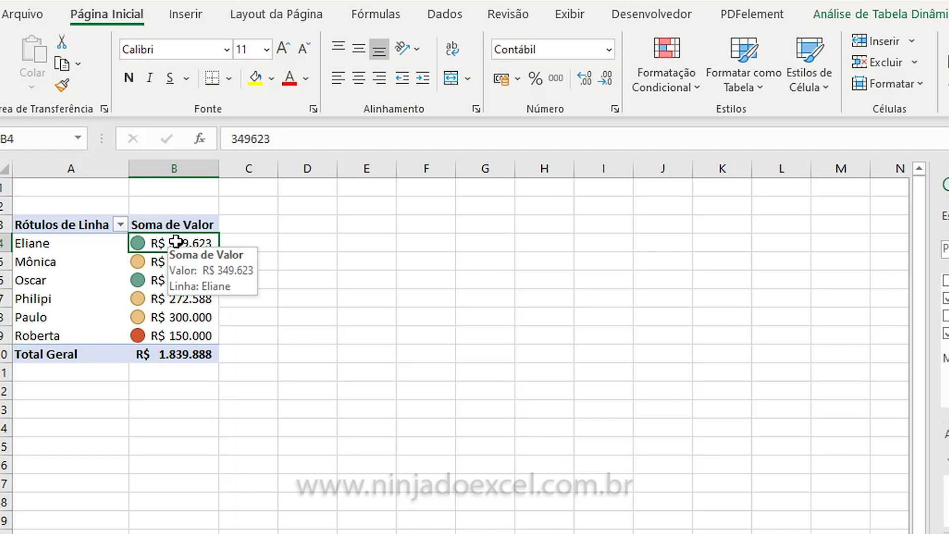
pyautogui.click(54, 261)
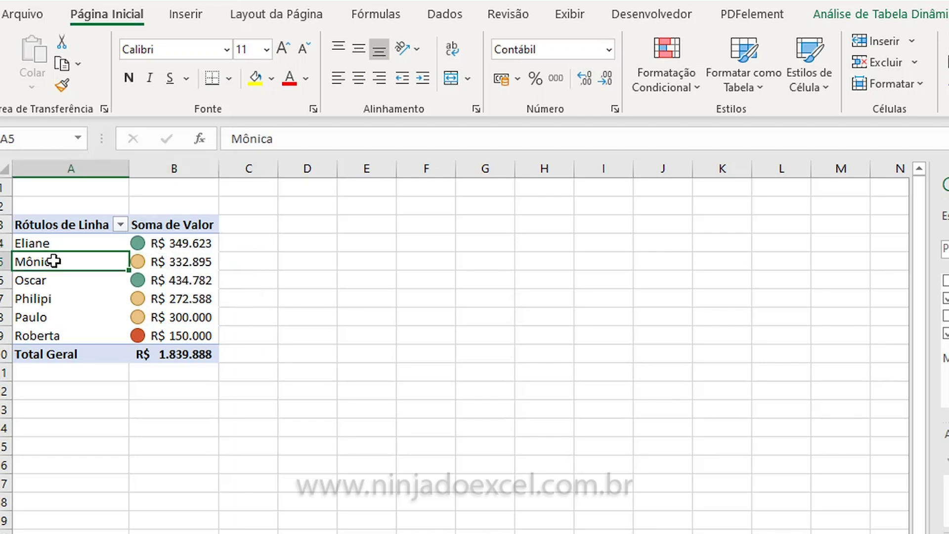
pyautogui.click(61, 225)
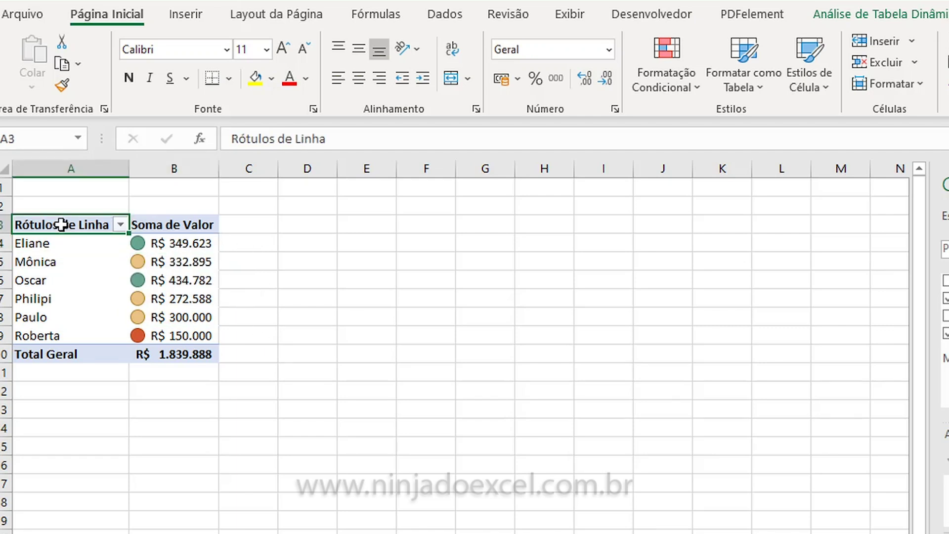